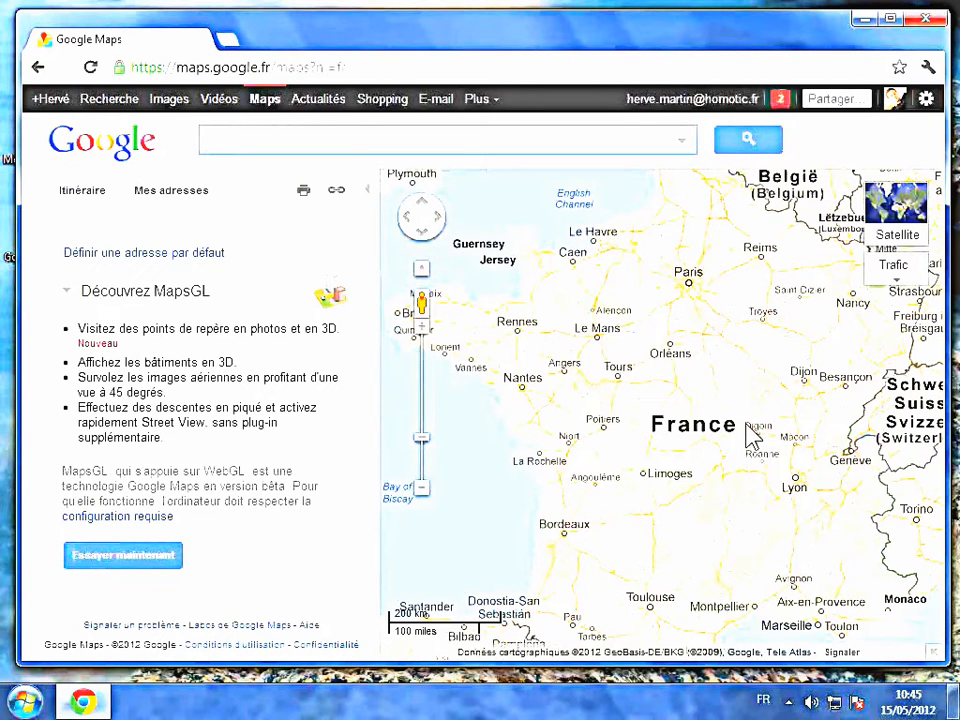
Zoom and pan the map of France in to Paris and its surrounding suburbs
left_click_drag(728, 406, 768, 416)
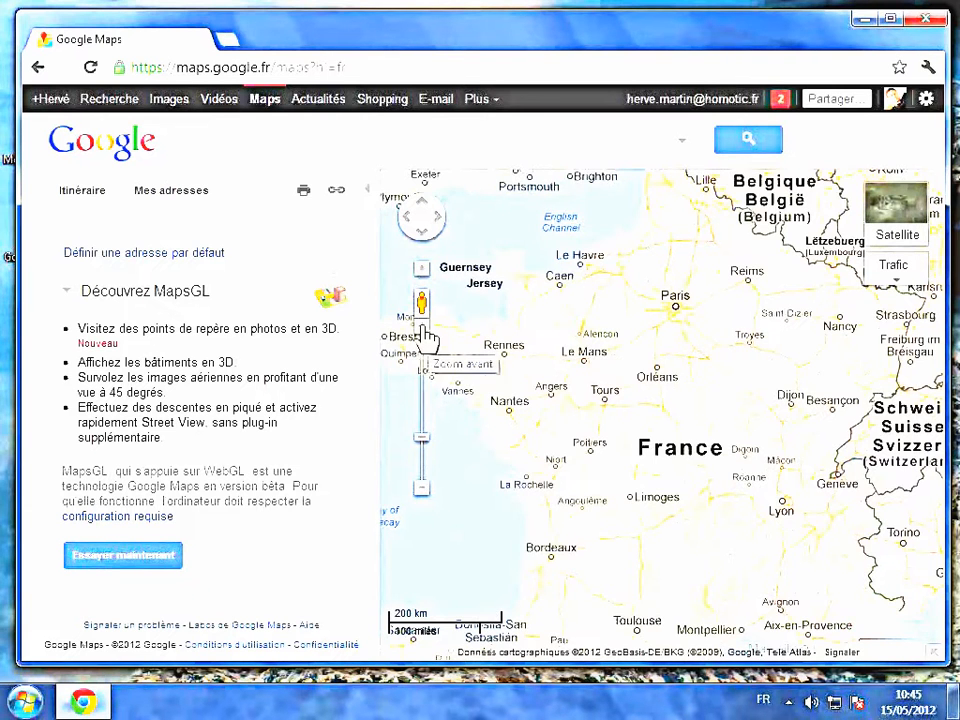
scroll(425, 338, "up", 1)
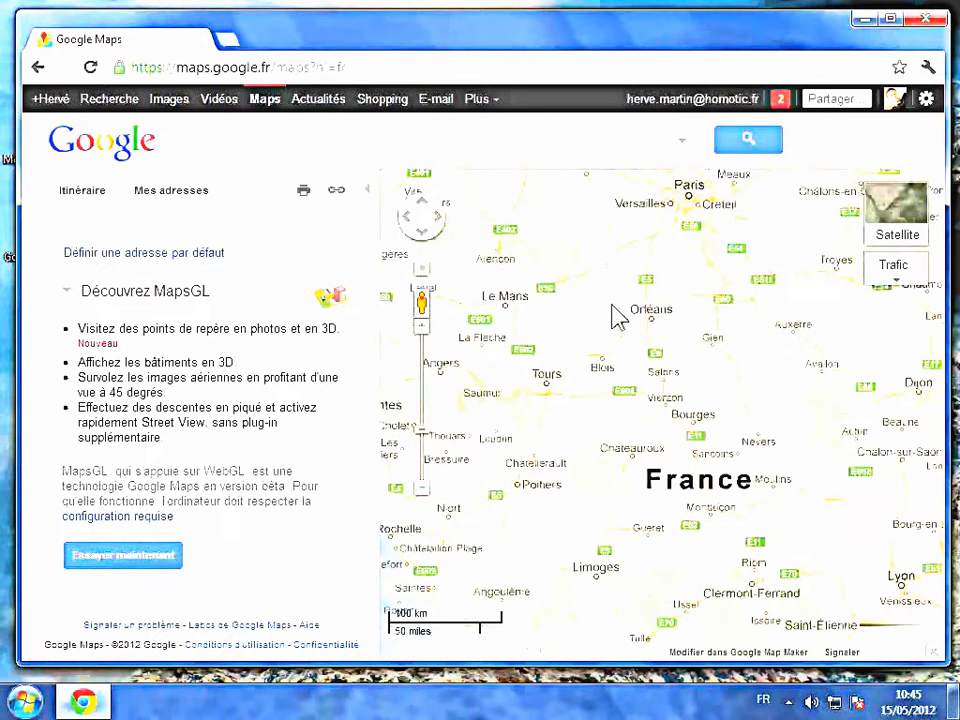
left_click_drag(683, 272, 654, 457)
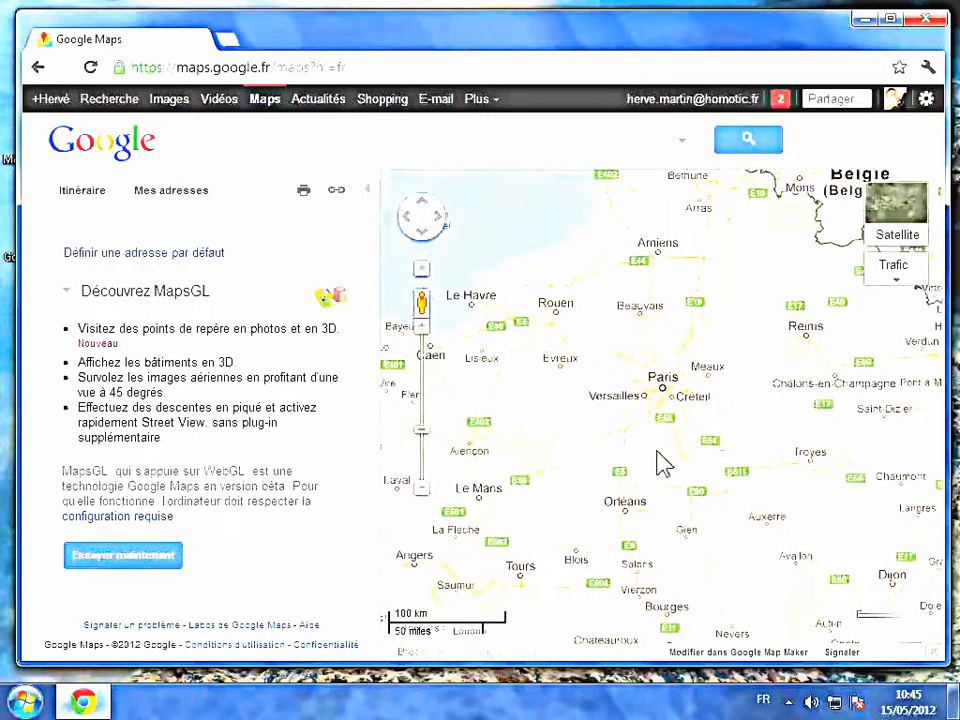
left_click_drag(682, 328, 665, 317)
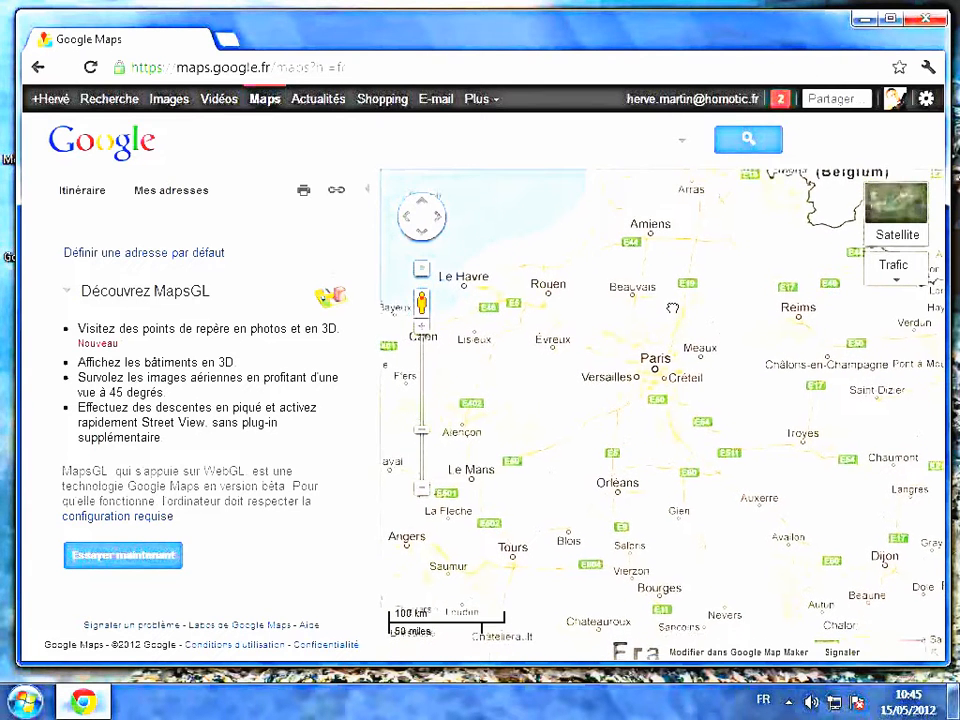
left_click(427, 336)
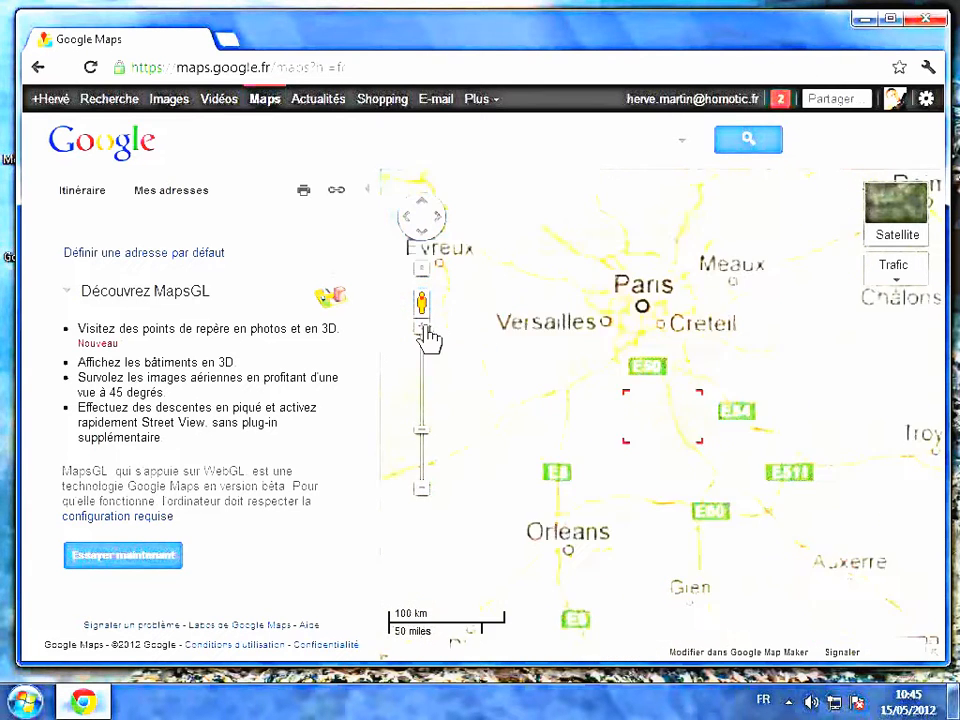
left_click_drag(719, 335, 738, 354)
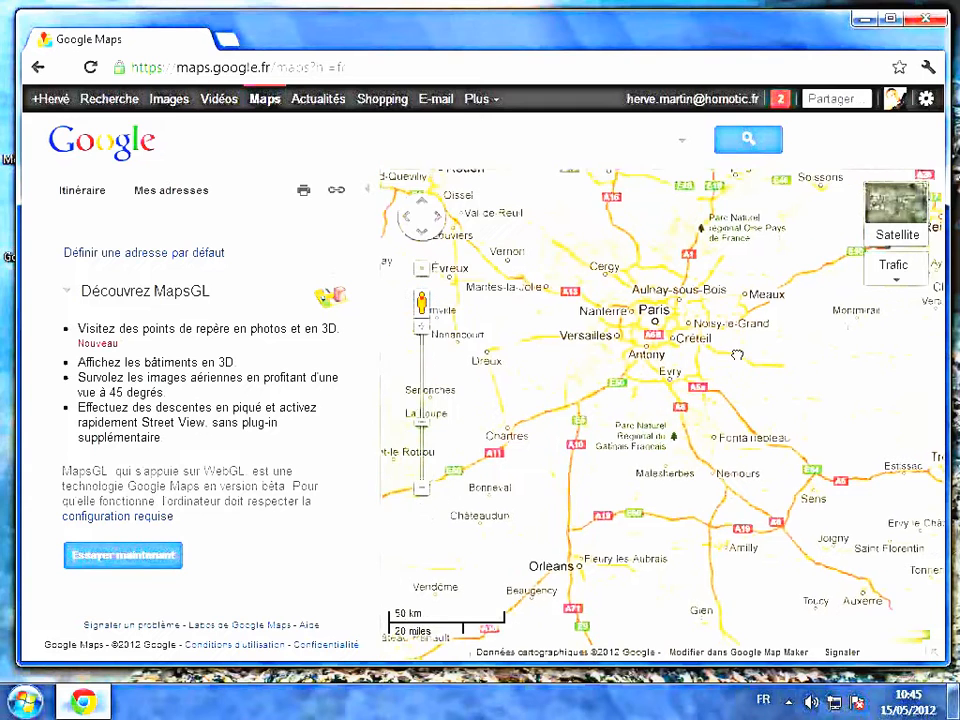
left_click(422, 336)
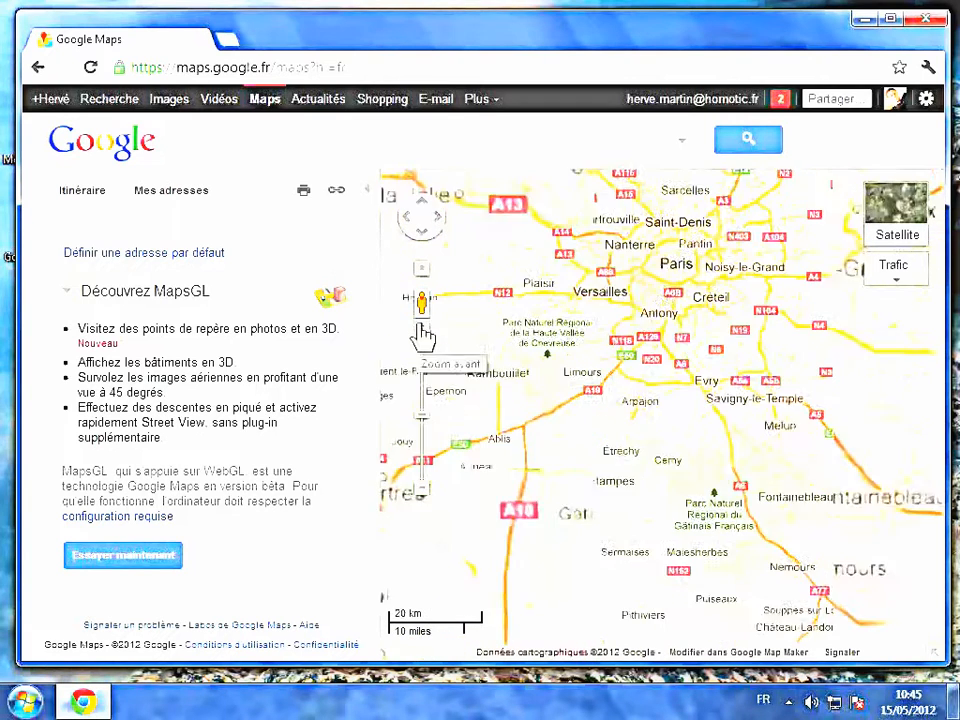
left_click_drag(661, 300, 628, 430)
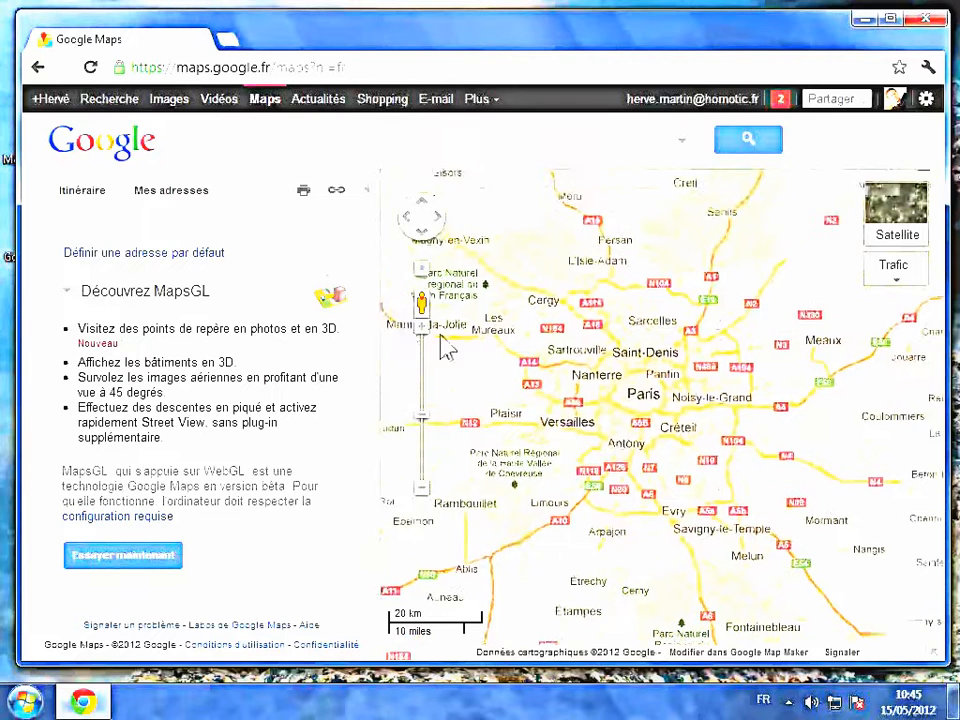
left_click(424, 329)
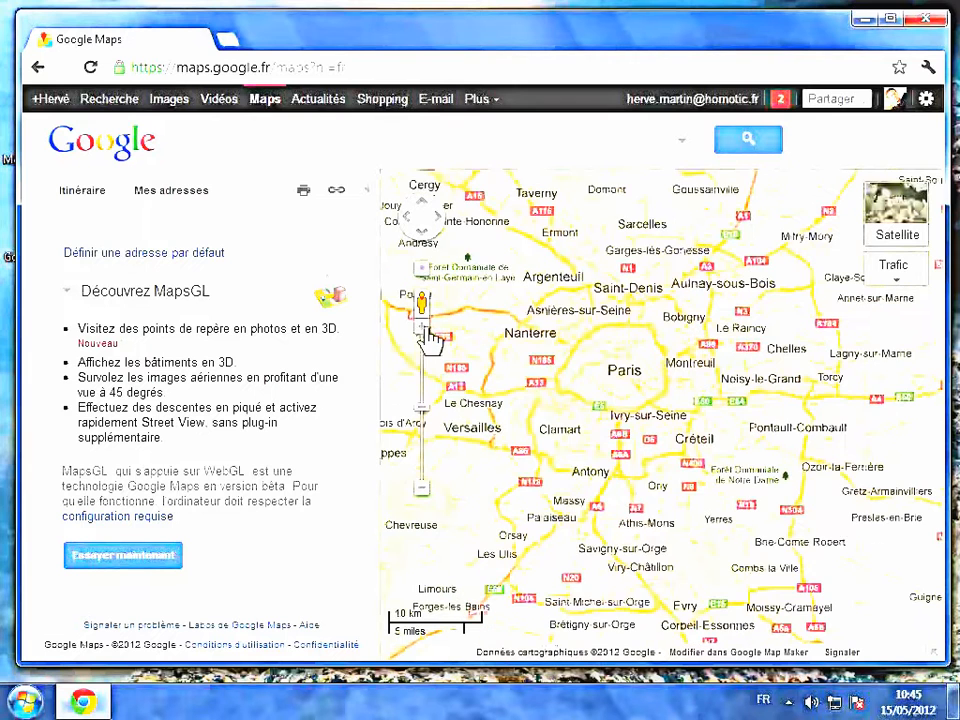
left_click(423, 325)
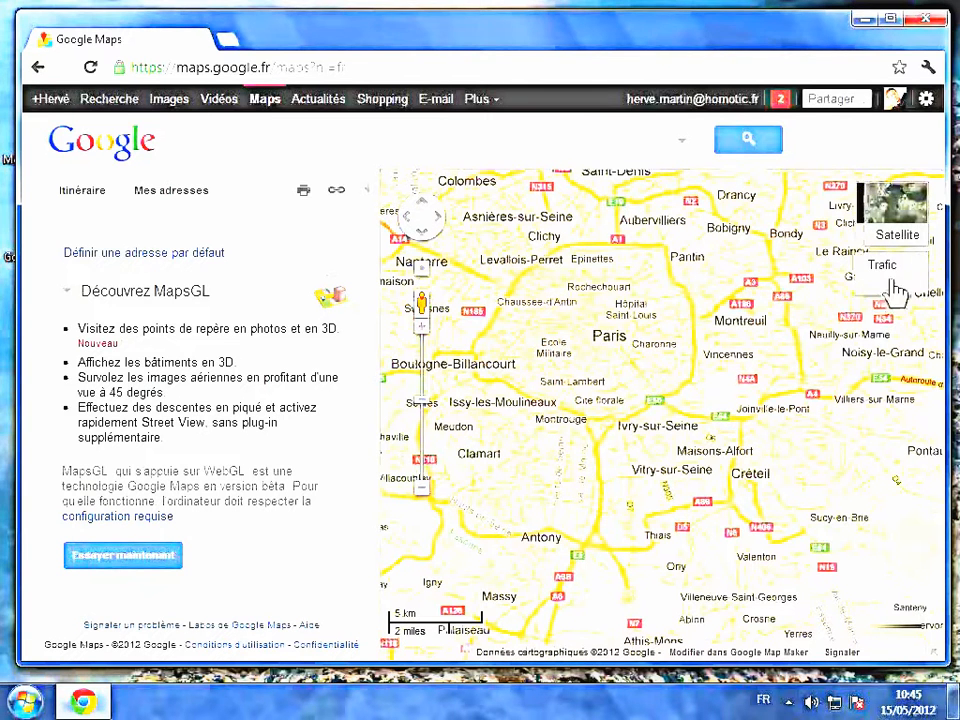
View Paris in Satellite imagery and return to the Plan map
mouse_move(900, 290)
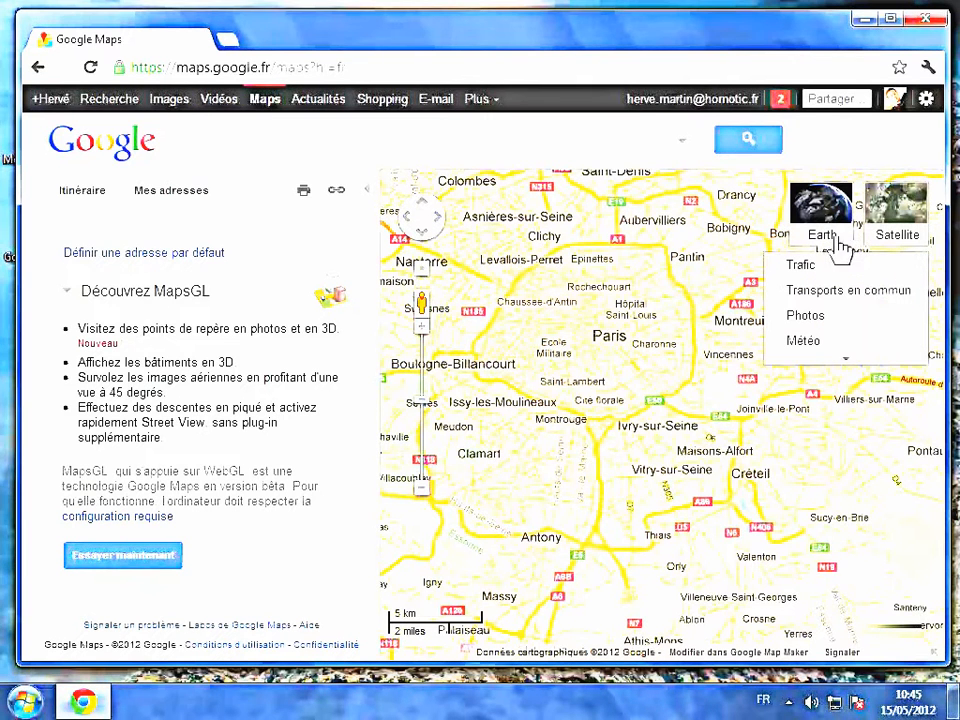
left_click(920, 240)
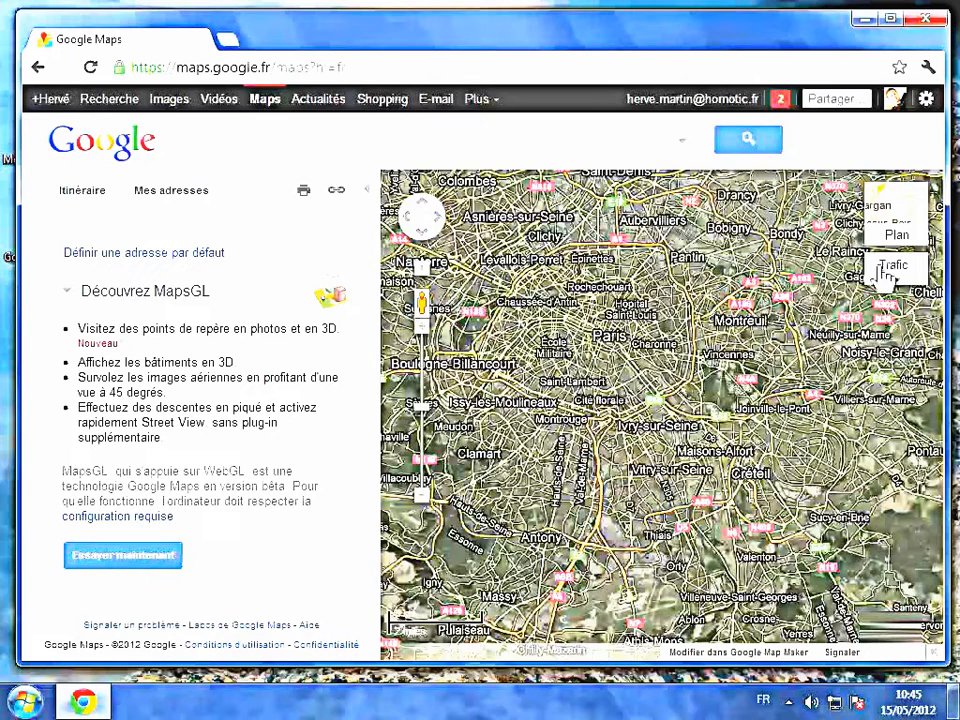
left_click(906, 238)
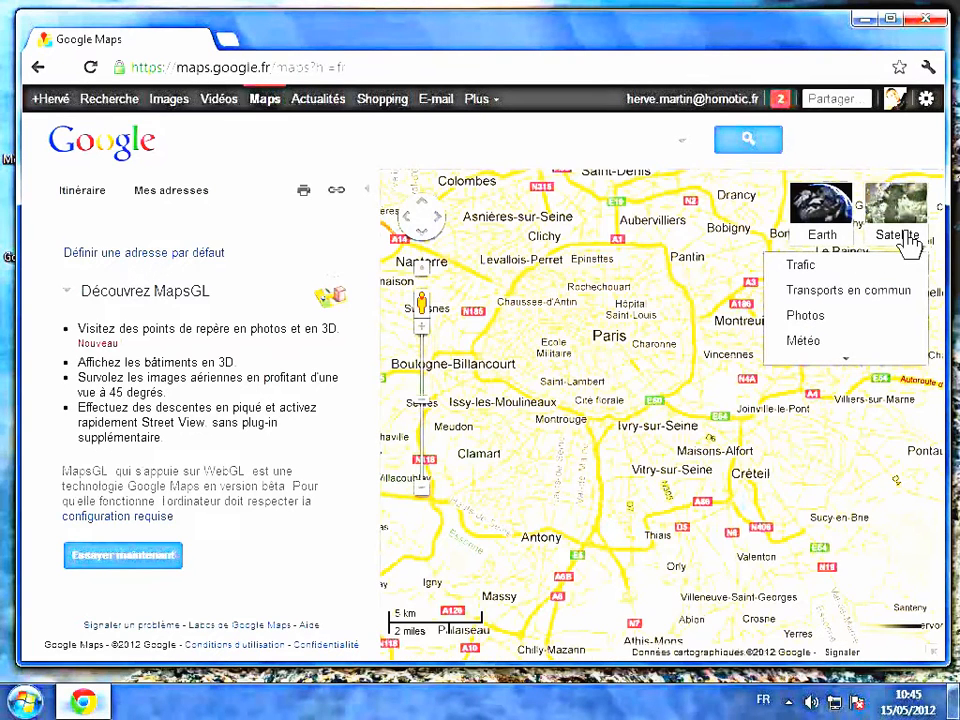
Show and hide the Trafic layer over Paris, and do the same with the Transports en commun layer
left_click(808, 272)
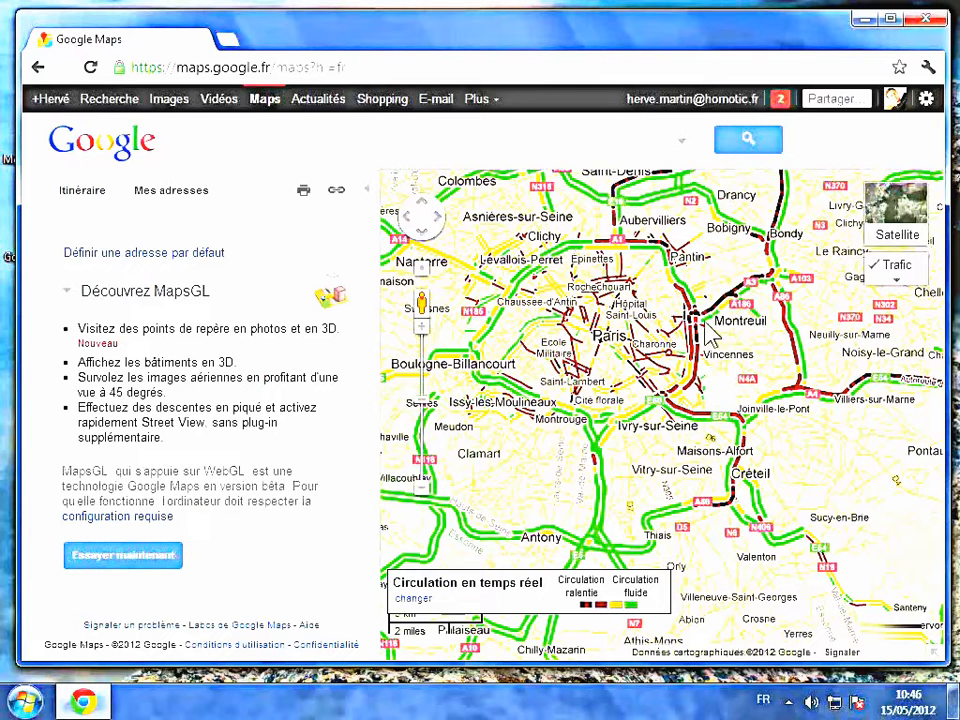
mouse_move(900, 288)
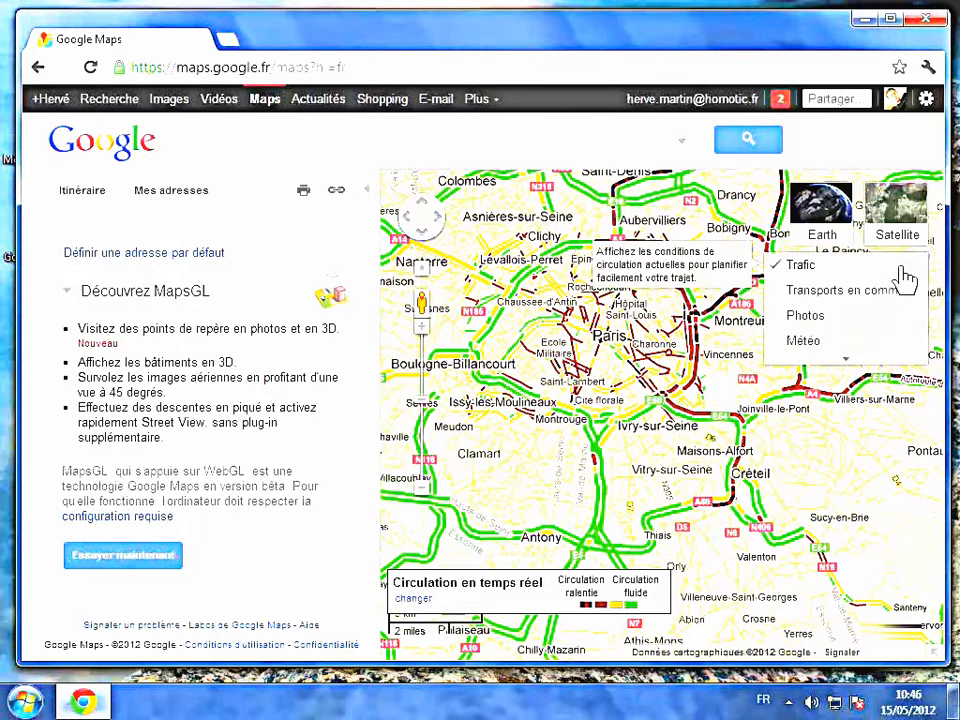
left_click(801, 268)
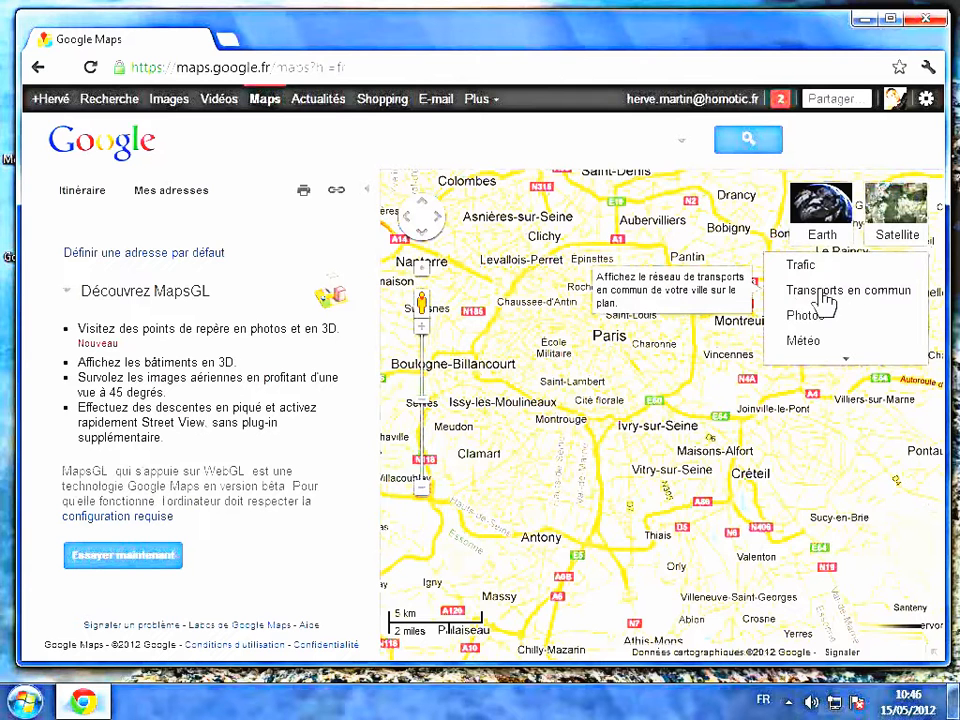
left_click(808, 298)
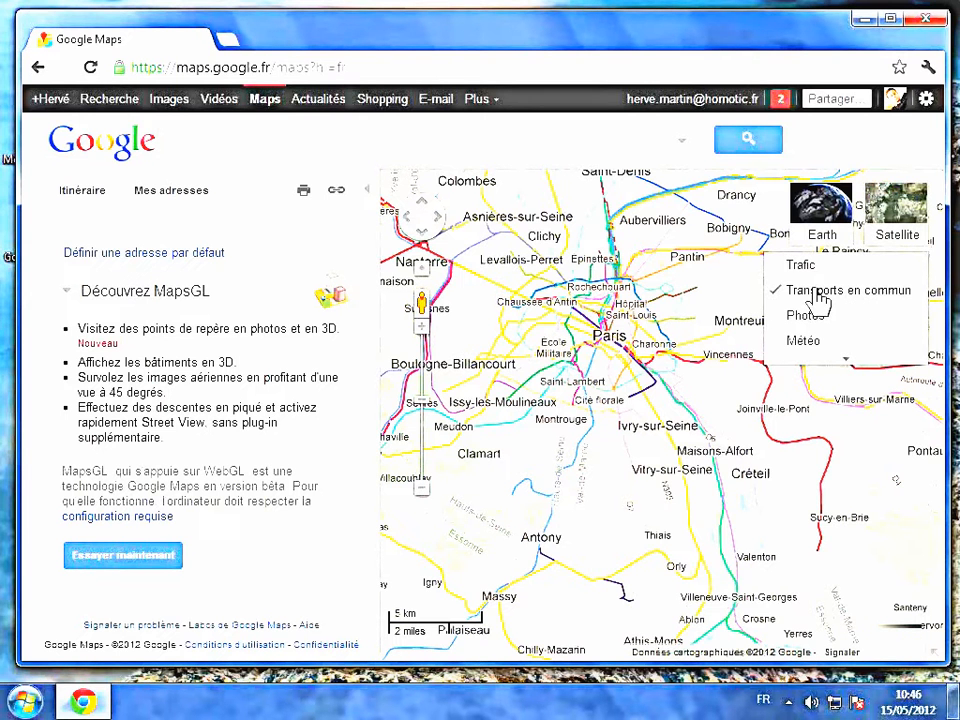
left_click(819, 297)
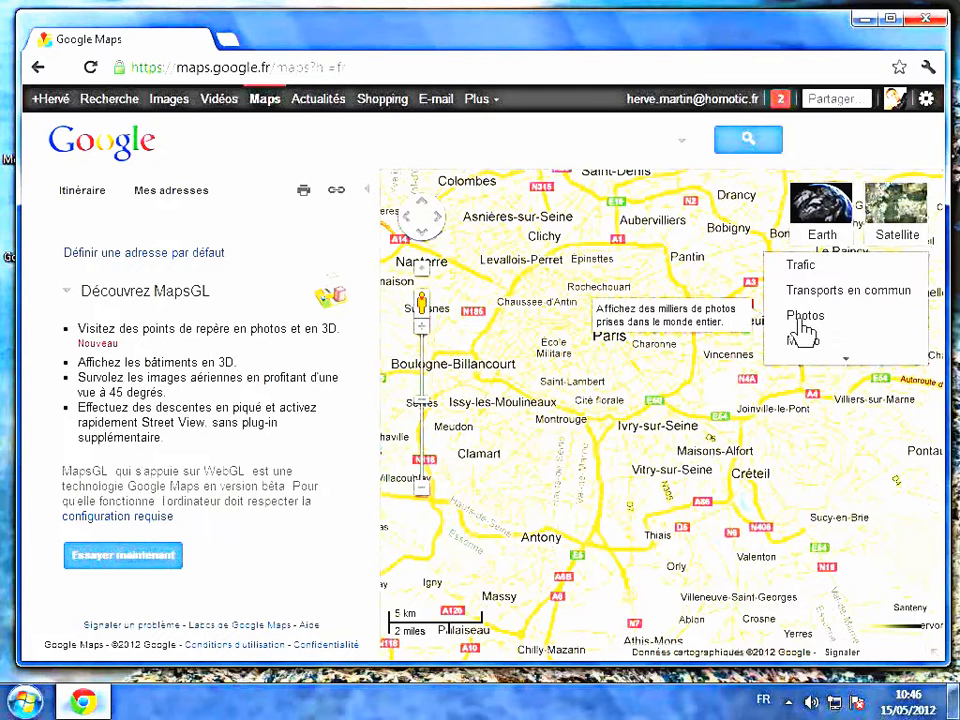
Overlay the Photos and Météo layers on the Paris map
left_click(800, 322)
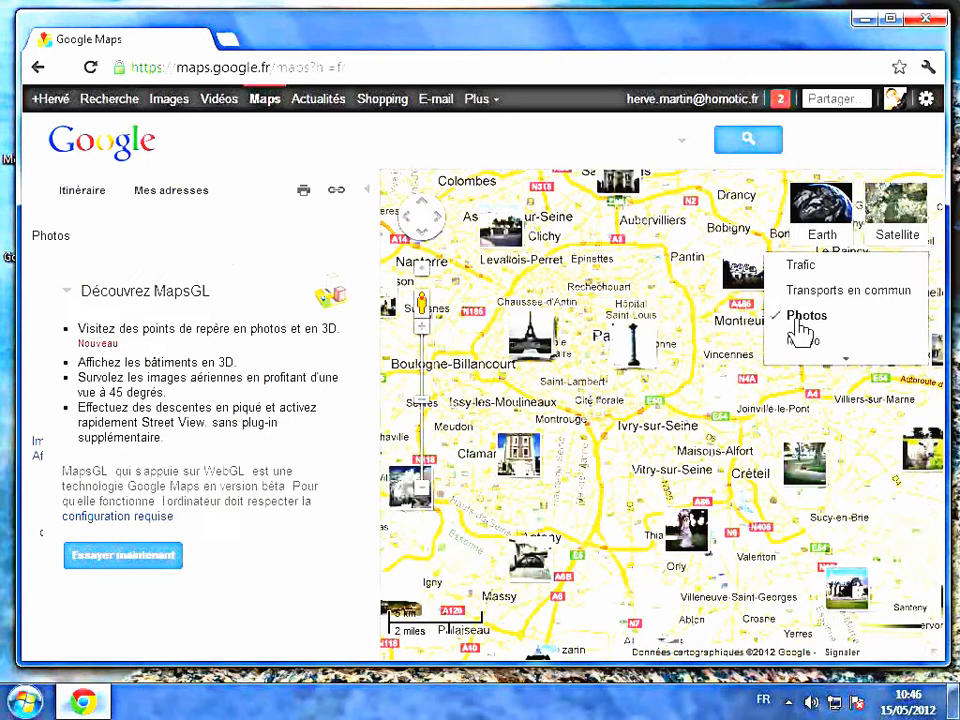
mouse_move(649, 347)
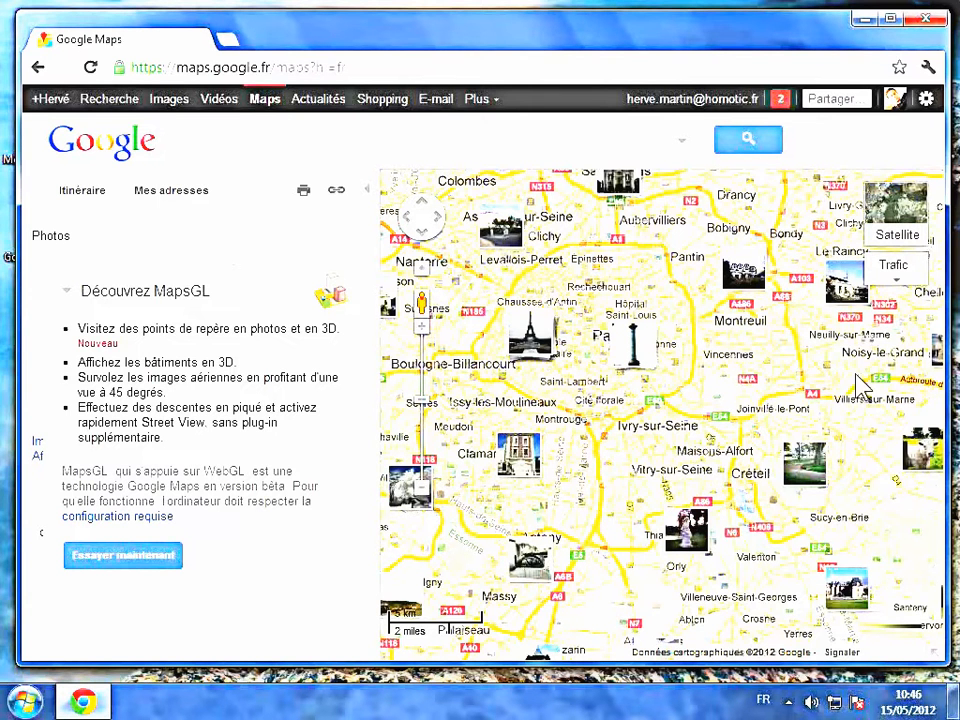
mouse_move(912, 280)
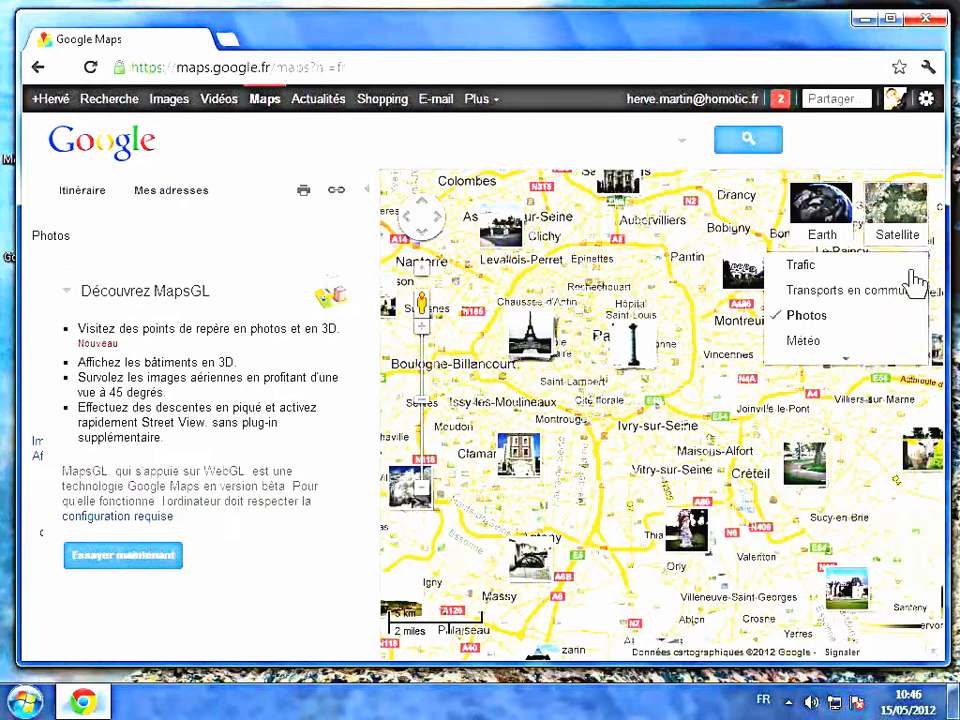
left_click(805, 345)
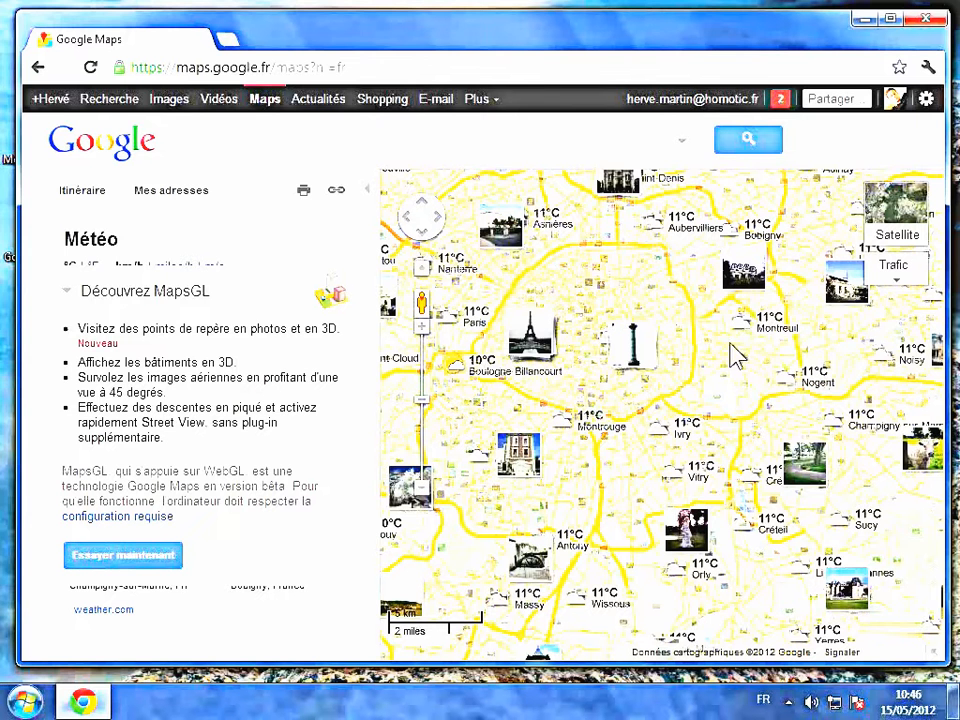
Turn off the Photos layer while keeping the Météo layer on the map
mouse_move(898, 285)
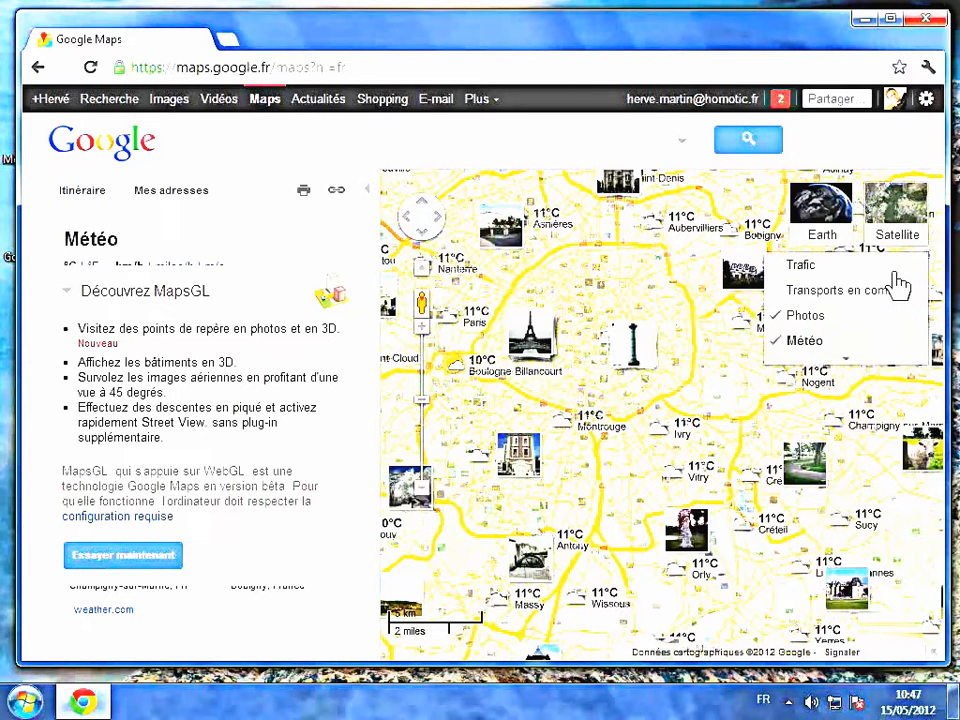
left_click(796, 317)
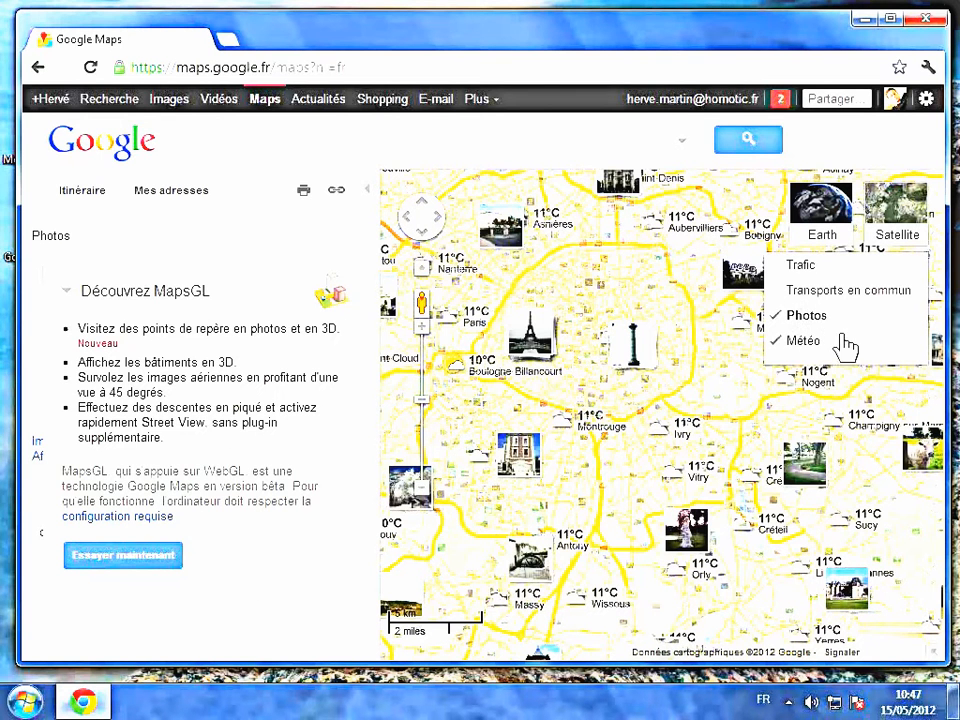
left_click(806, 318)
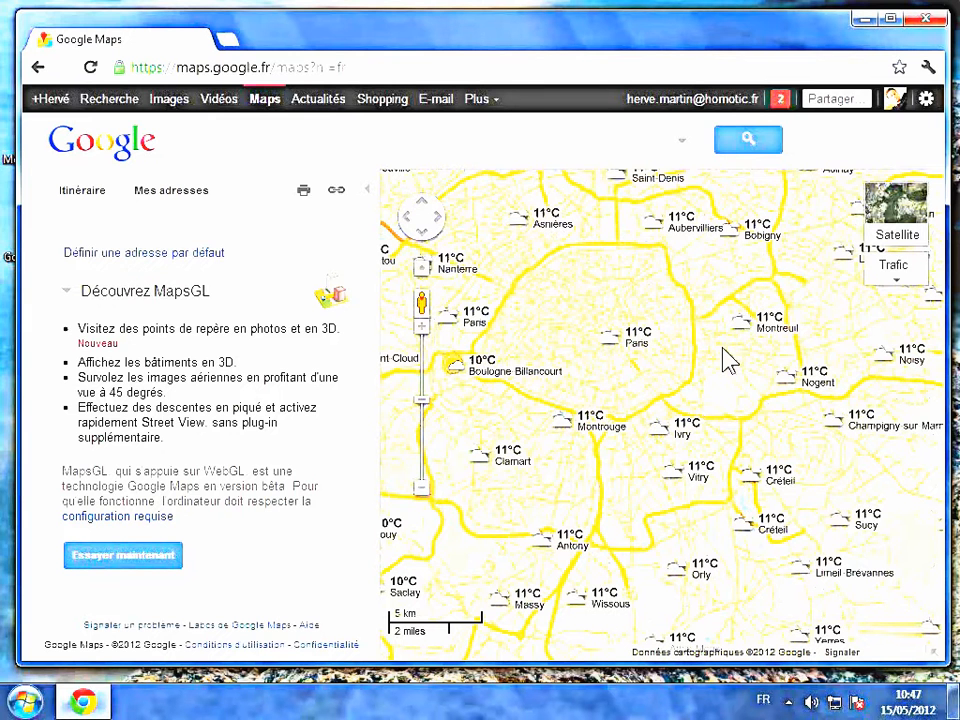
Turn on the Relief layer from the extended layer list and turn off the Météo layer
mouse_move(908, 290)
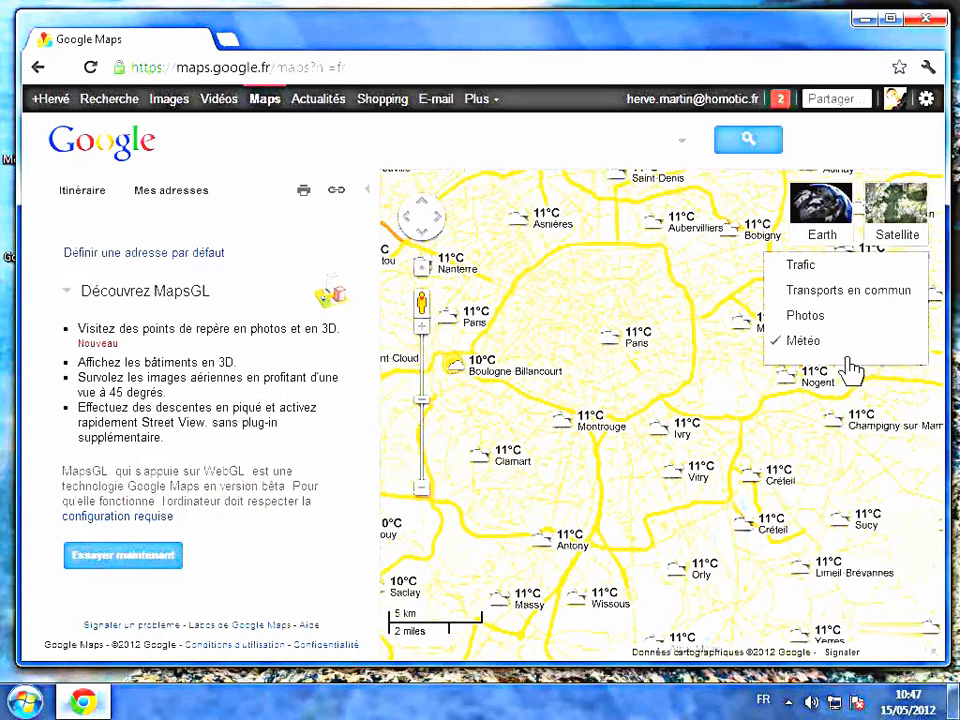
mouse_move(853, 369)
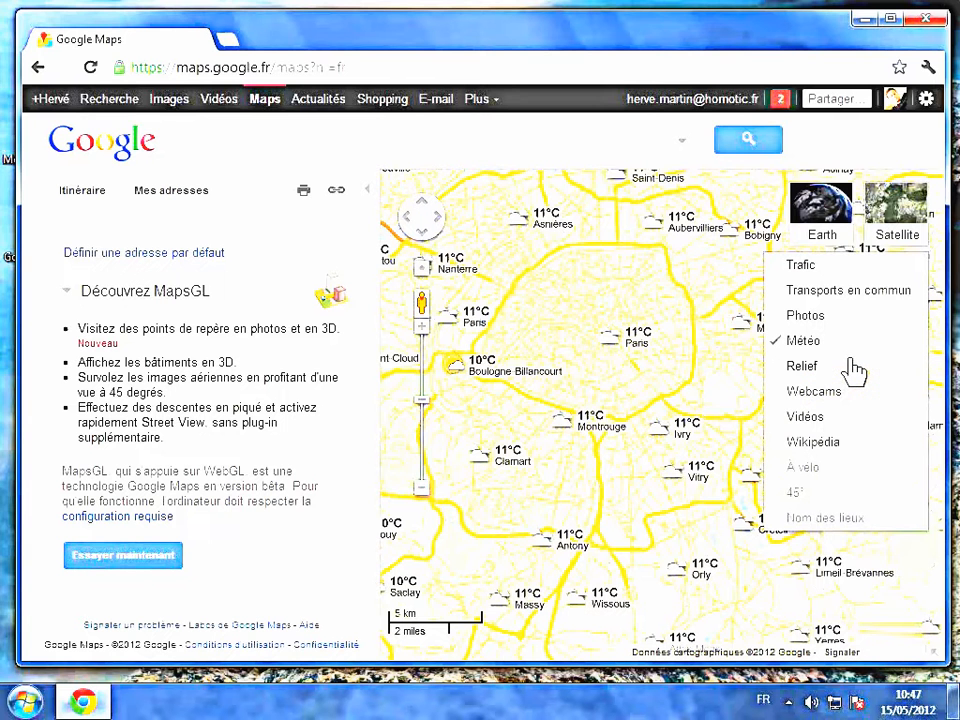
left_click(801, 378)
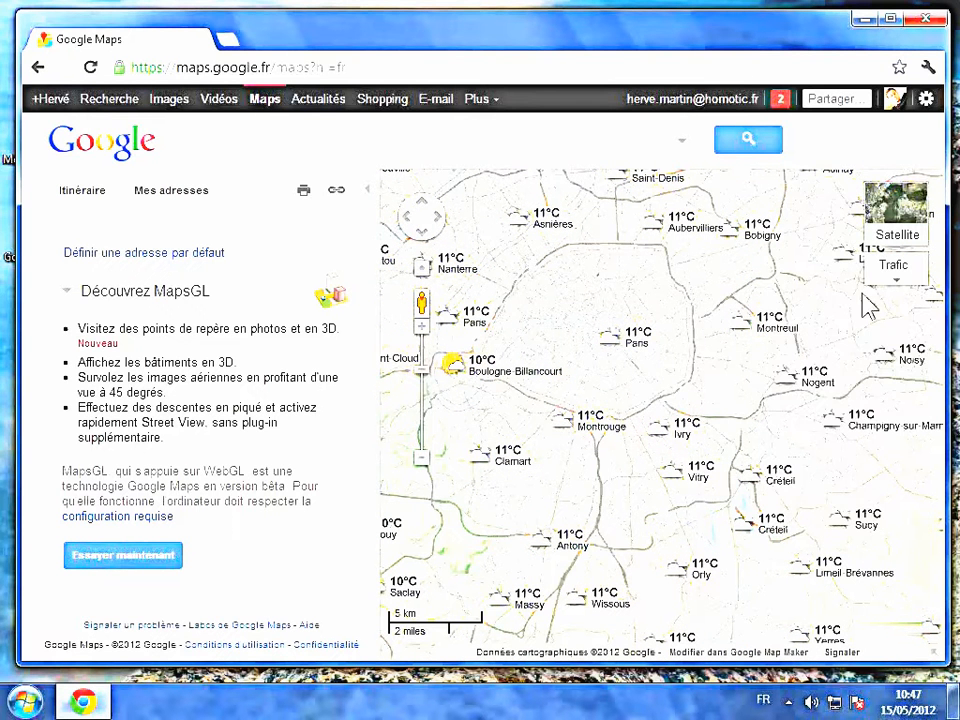
left_click(794, 342)
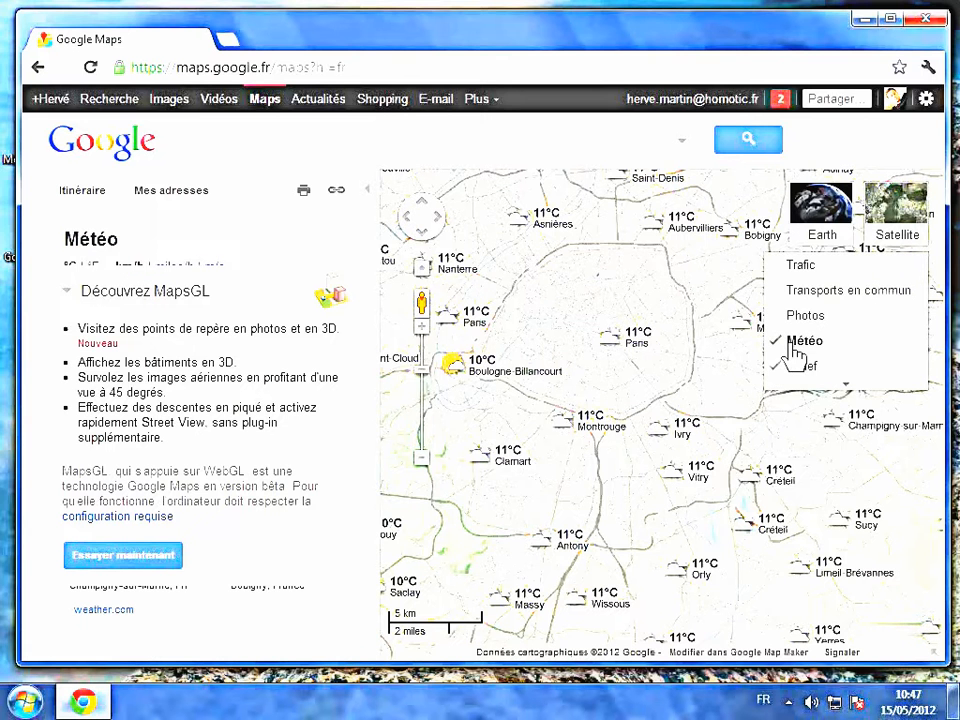
left_click(790, 345)
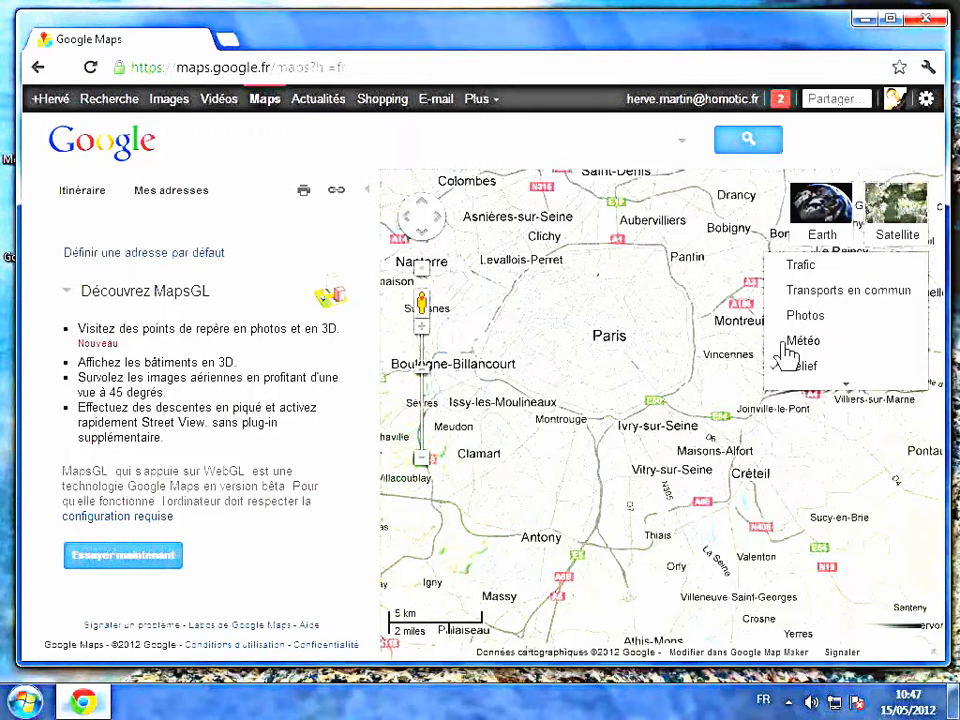
Add the Transports en commun and Trafic layers on top of the relief map
left_click(848, 304)
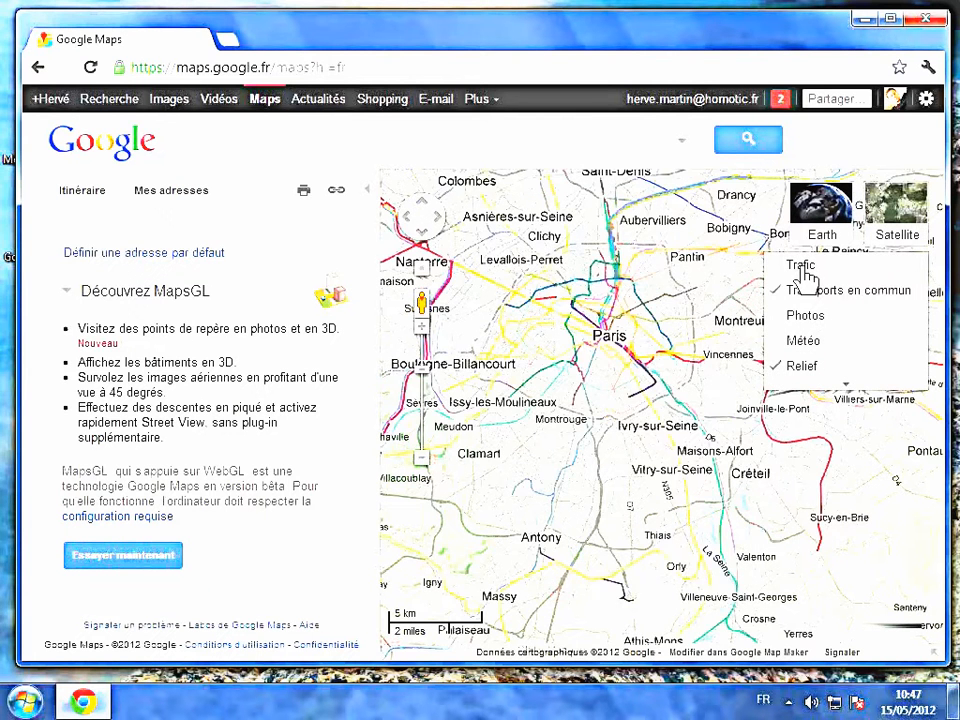
left_click(801, 267)
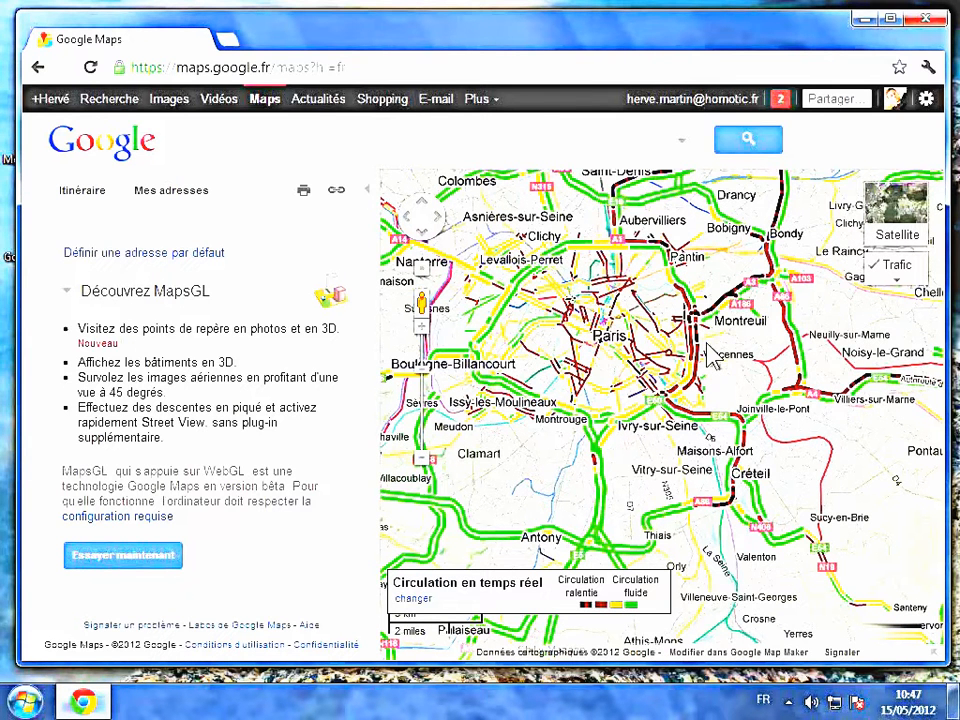
Turn off the Trafic, Transports en commun and Relief layers to restore the plain map
mouse_move(911, 274)
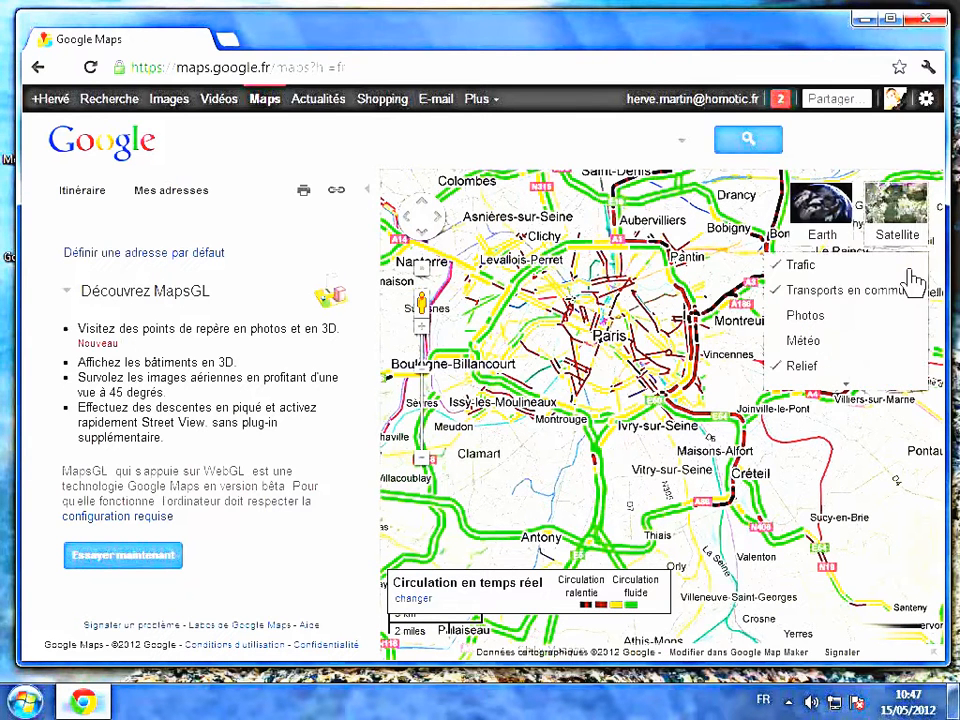
left_click(841, 268)
left_click(797, 291)
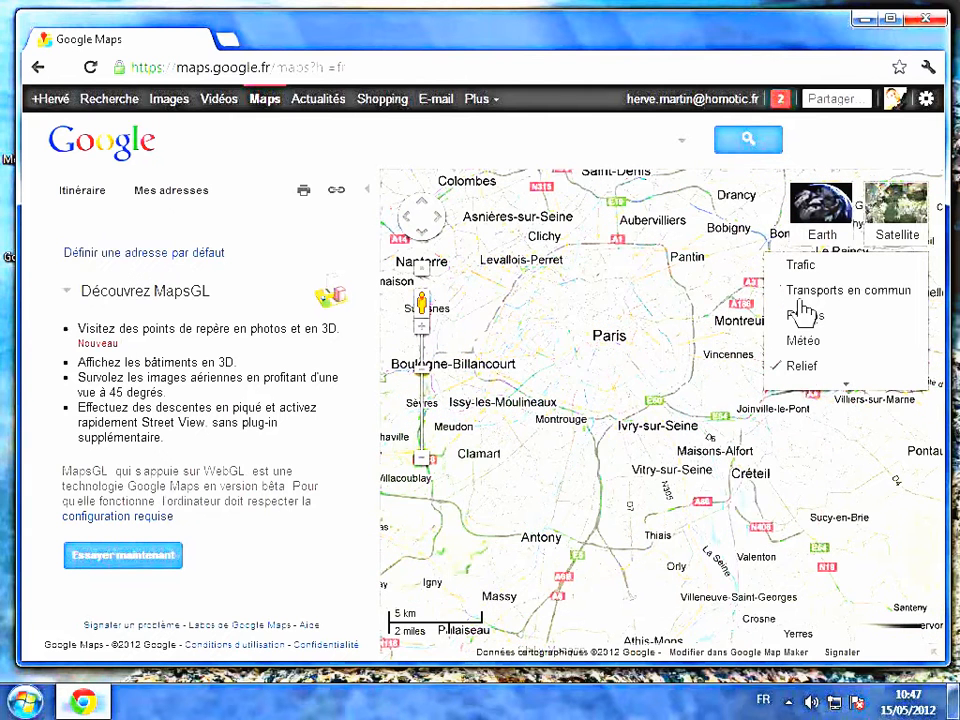
left_click(803, 367)
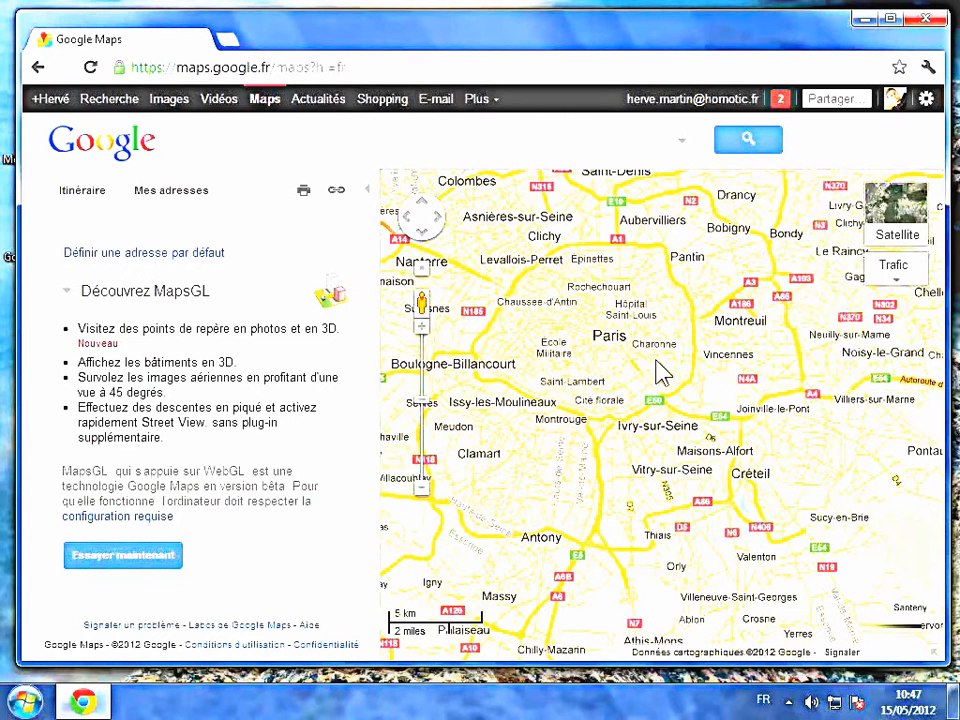
Search the map for Avignon
left_click(268, 135)
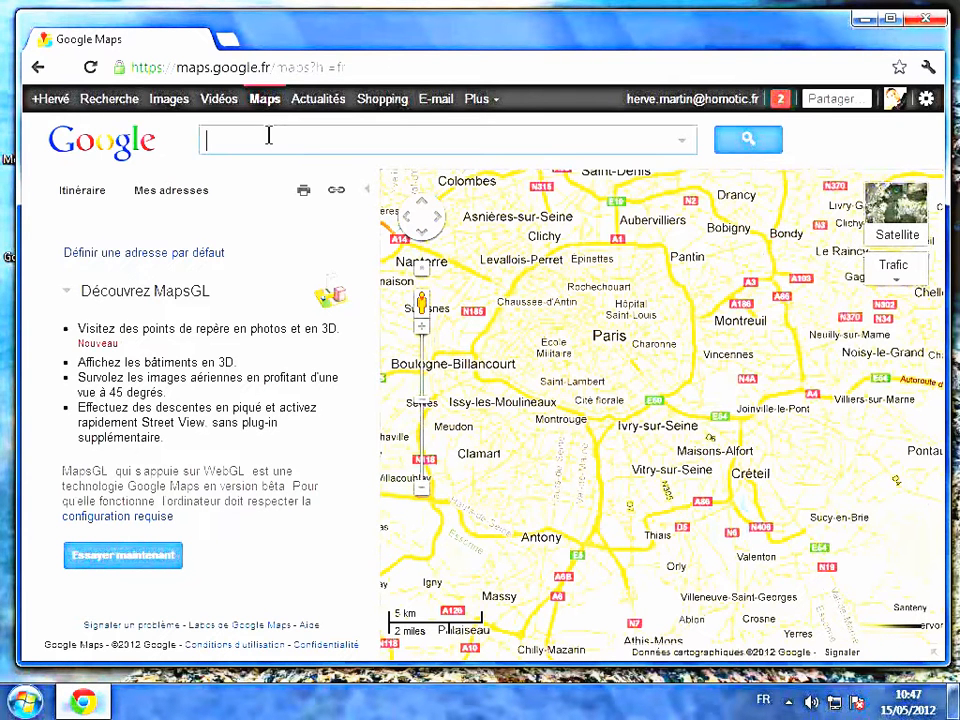
type("A")
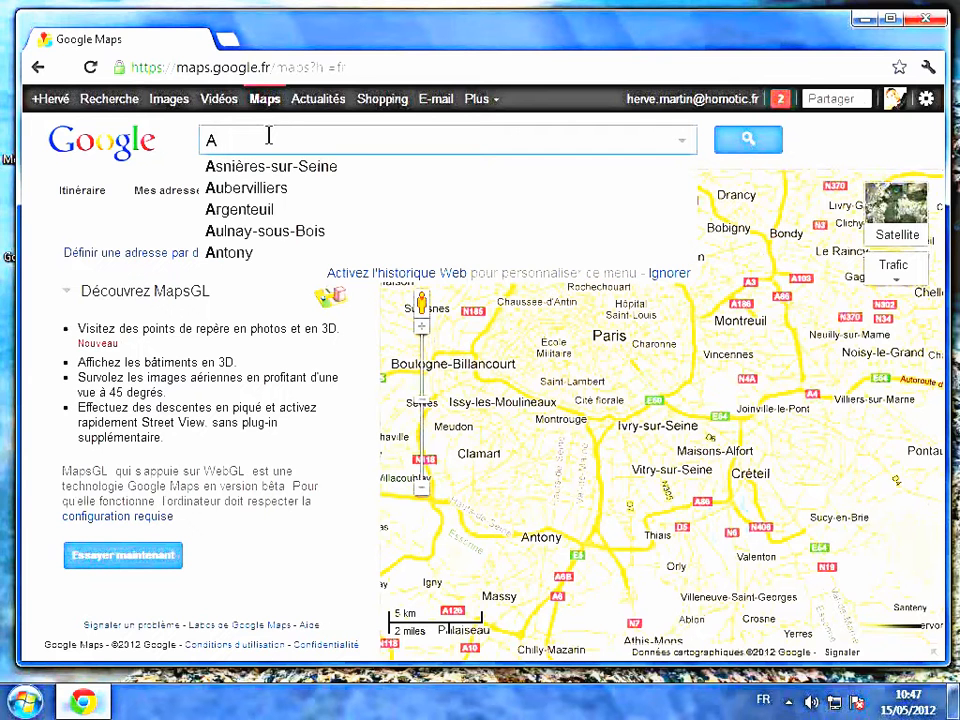
type("vignon")
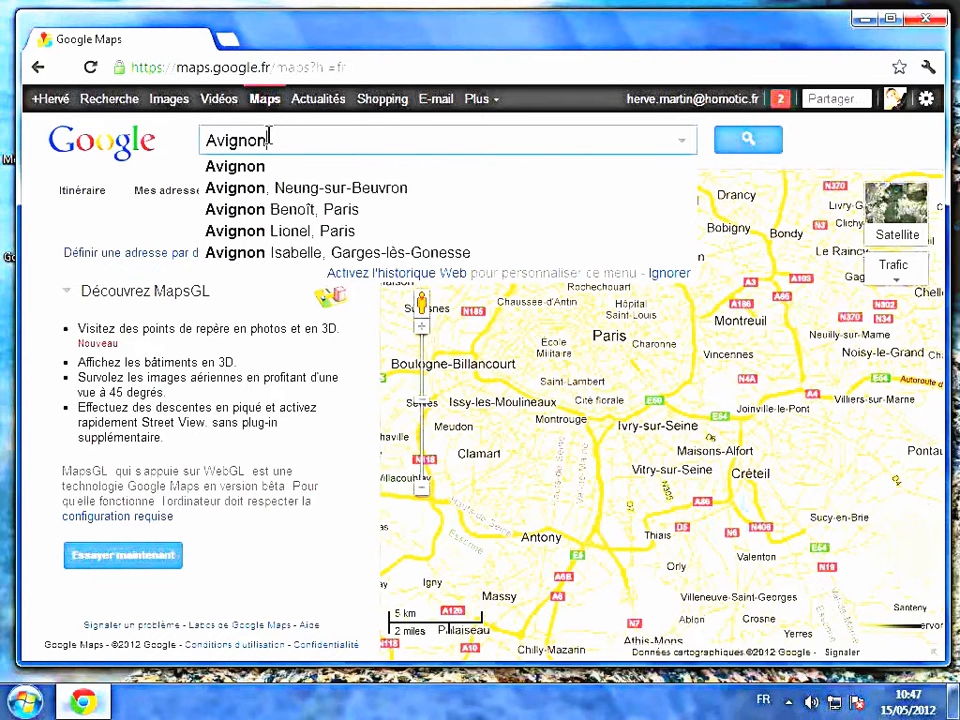
key("Return")
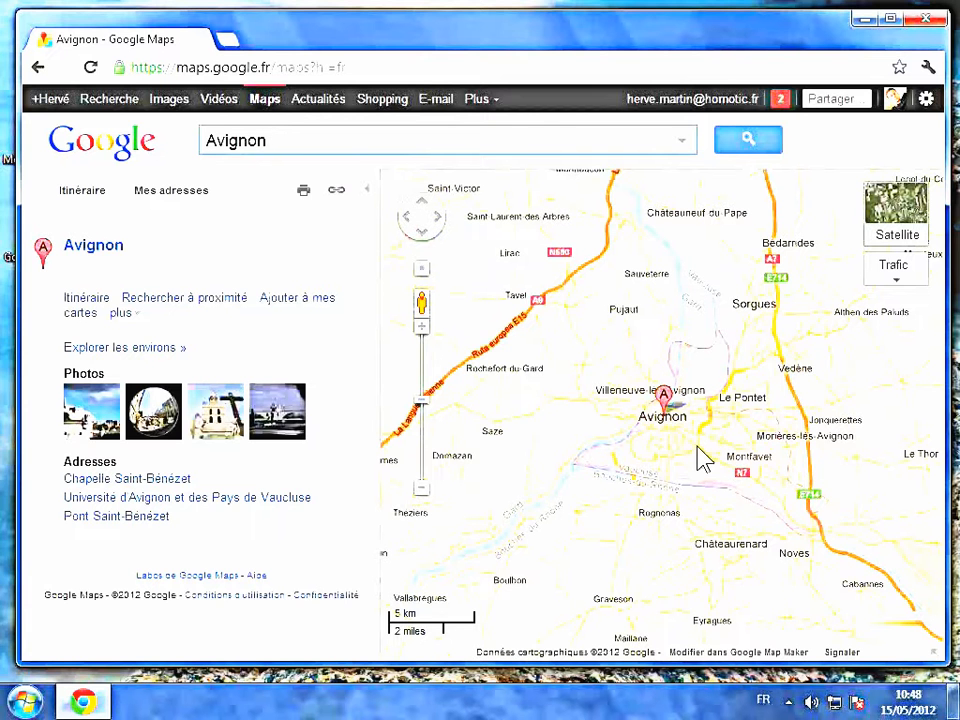
Switch to the Satellite view and zoom in on the streets of central Avignon around the marker
left_click(894, 246)
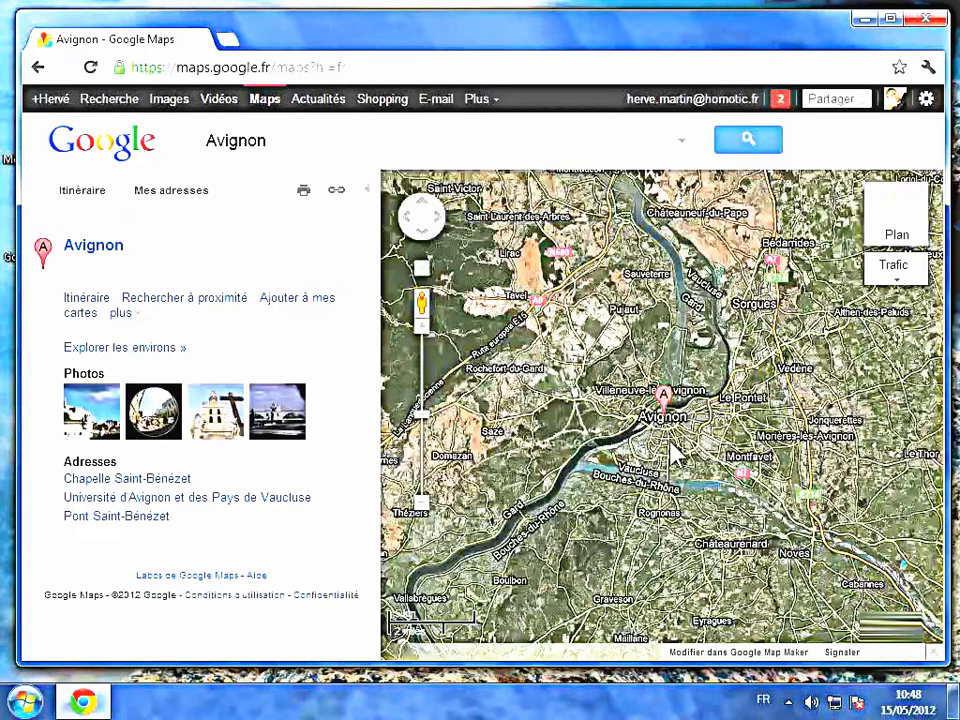
left_click(425, 336)
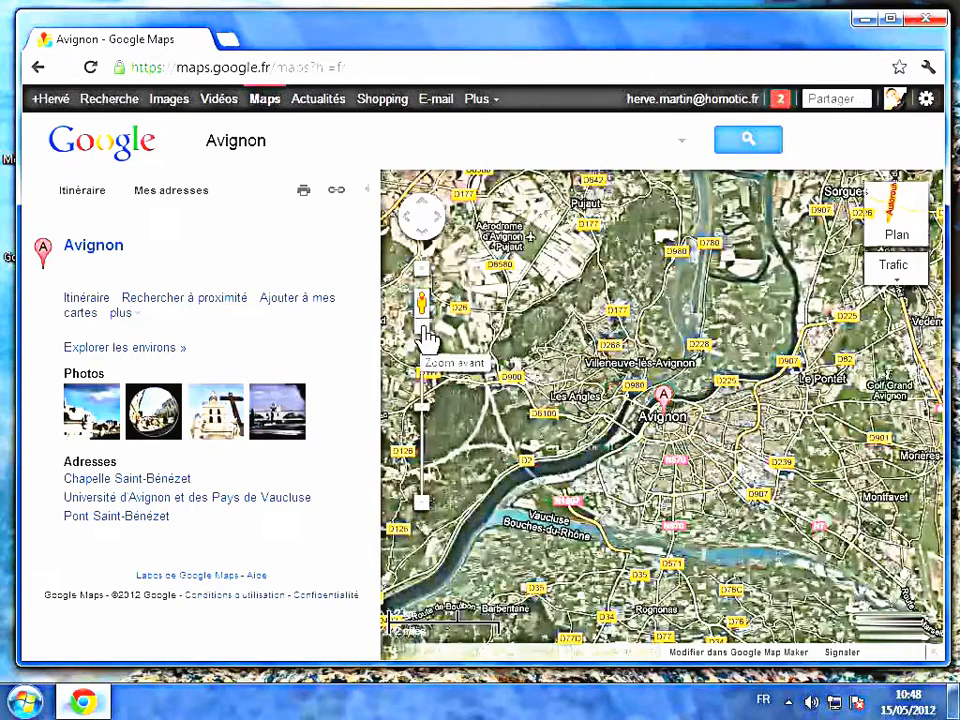
left_click(425, 336)
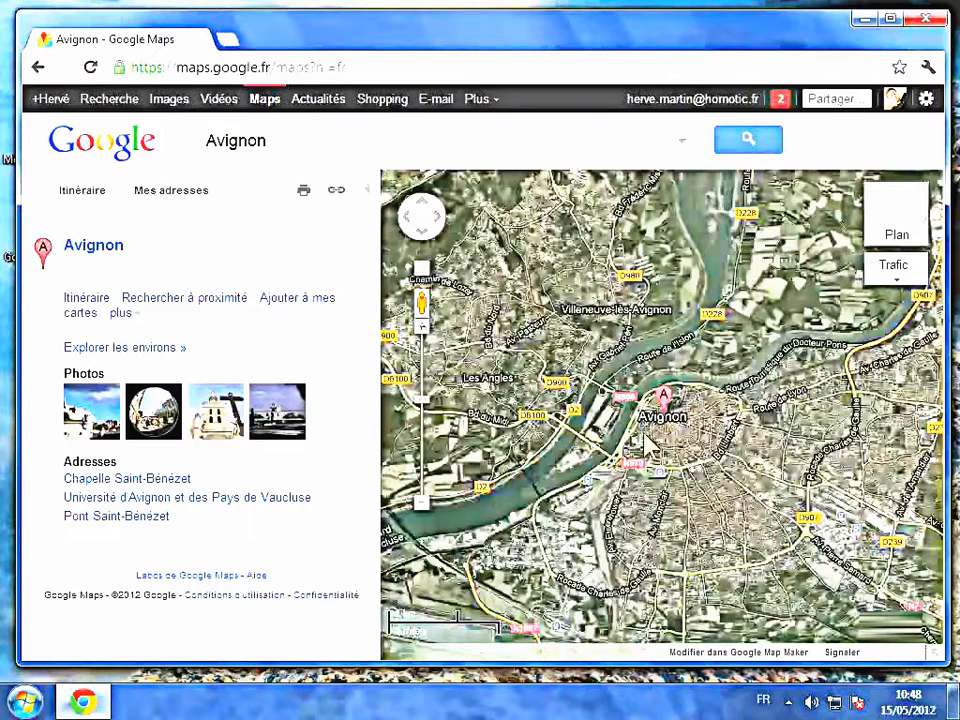
scroll(656, 436, "up", 2)
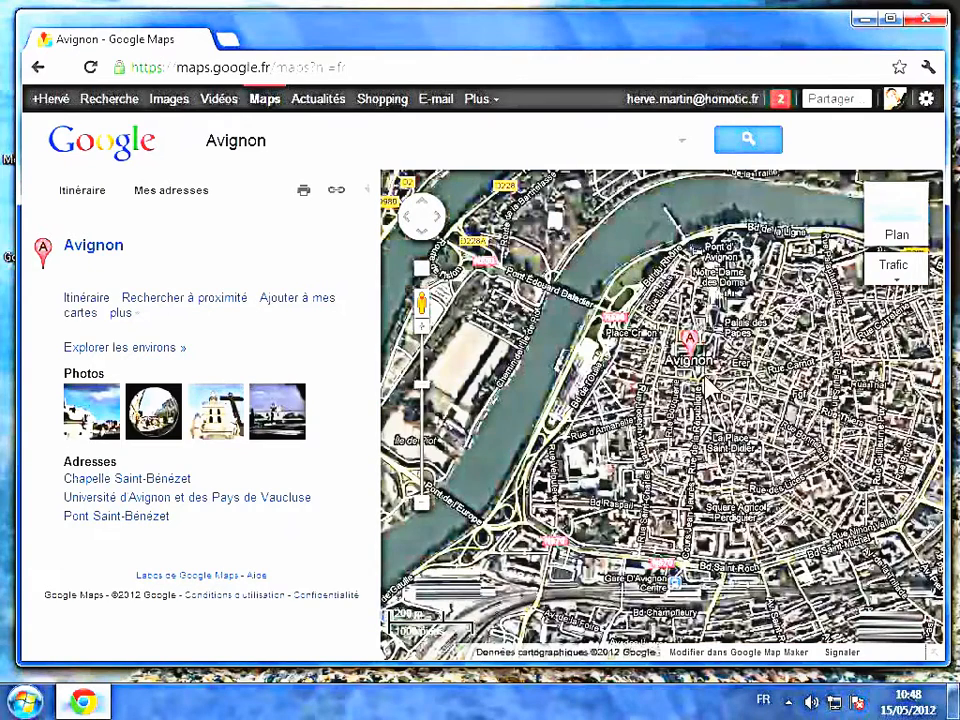
scroll(706, 386, "up", 1)
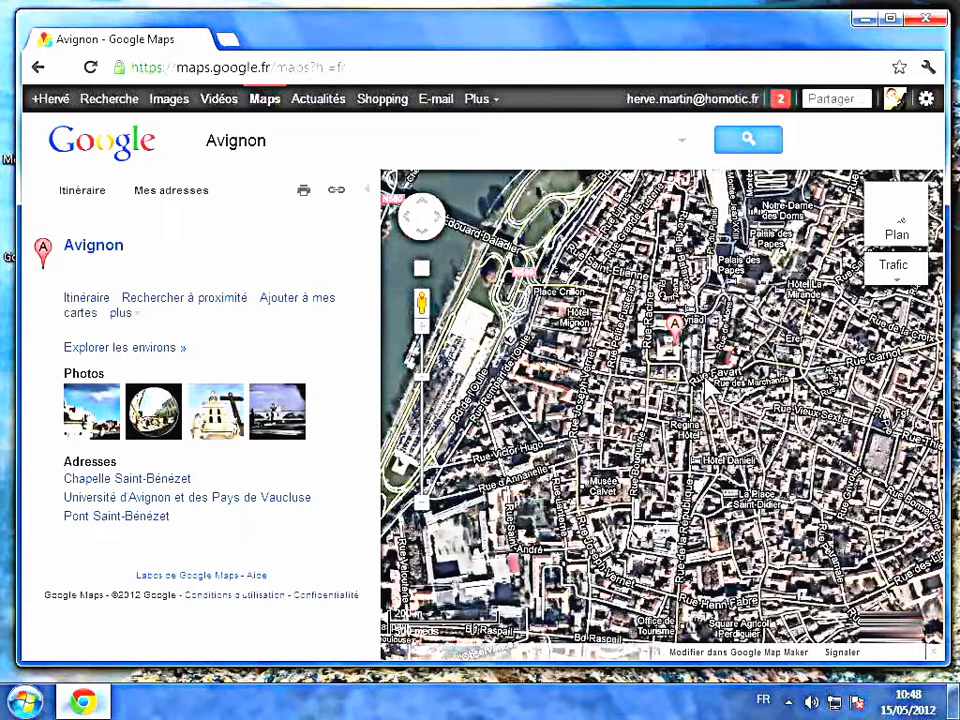
Hide the side panel and move the enlarged satellite map north past the Pont Saint-Bénézet and back south
left_click(370, 197)
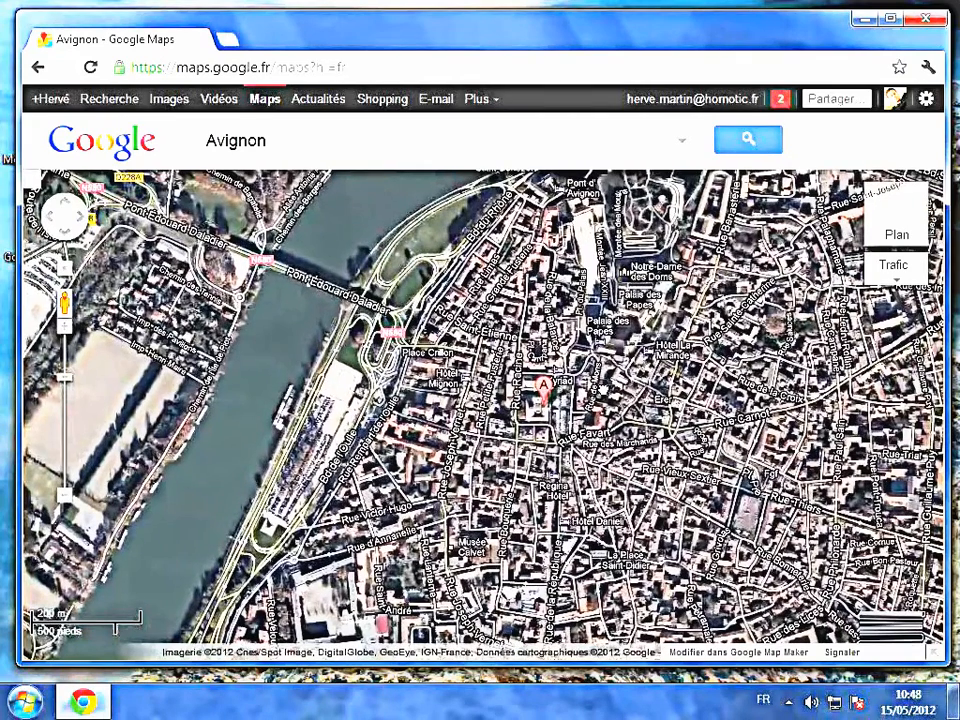
mouse_move(545, 397)
left_mouse_down()
mouse_move(688, 408)
mouse_move(517, 407)
mouse_move(507, 450)
mouse_move(514, 479)
mouse_move(517, 450)
mouse_move(577, 411)
left_mouse_up()
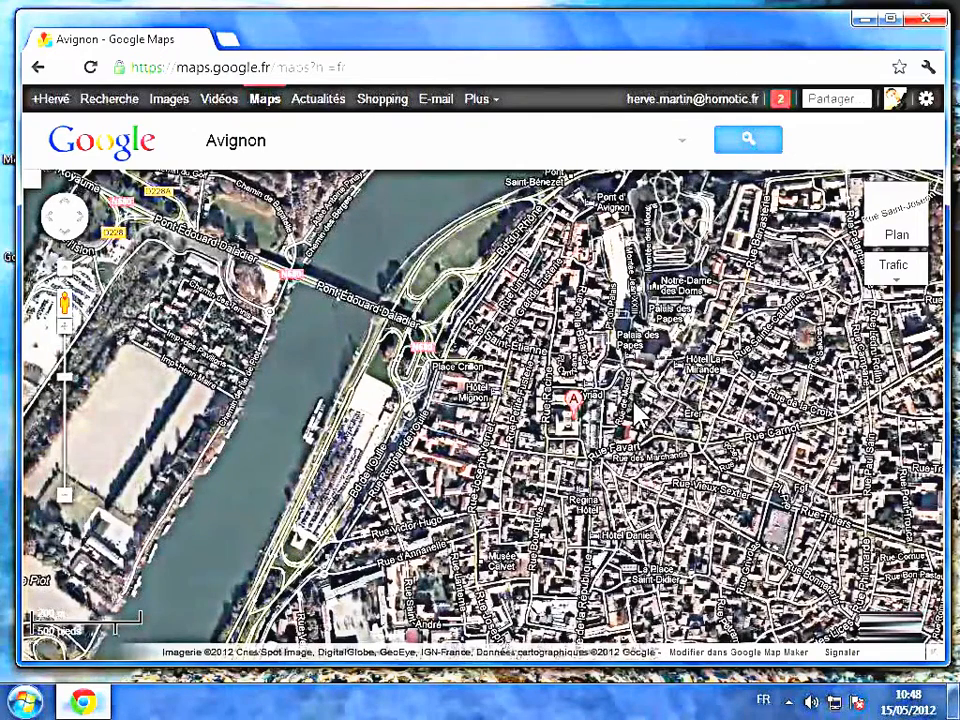
left_click(66, 208)
left_click(66, 208)
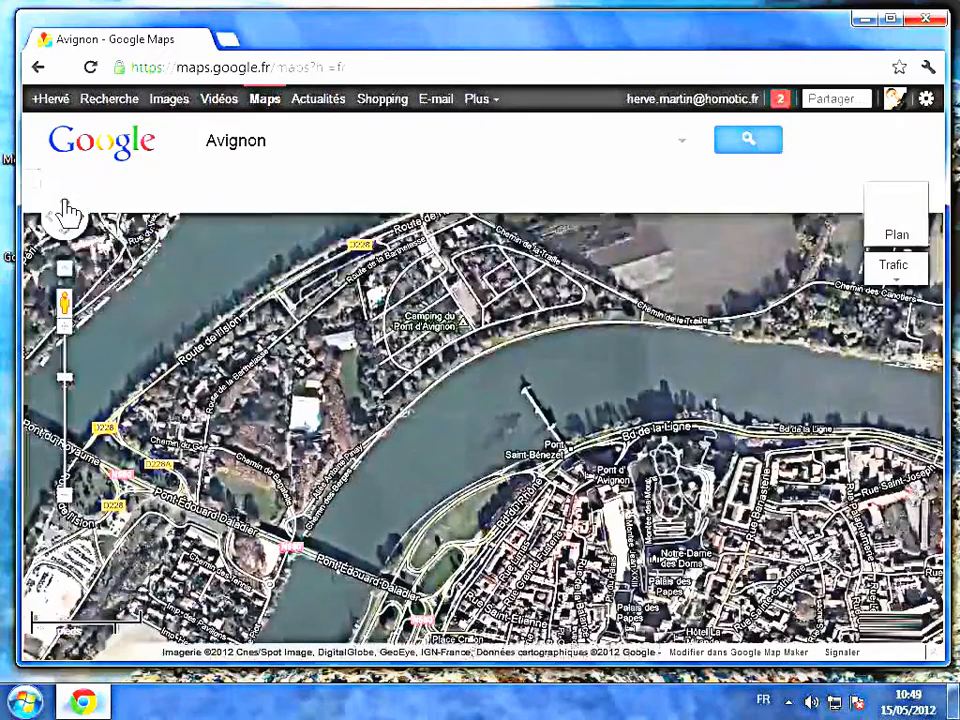
left_click(66, 208)
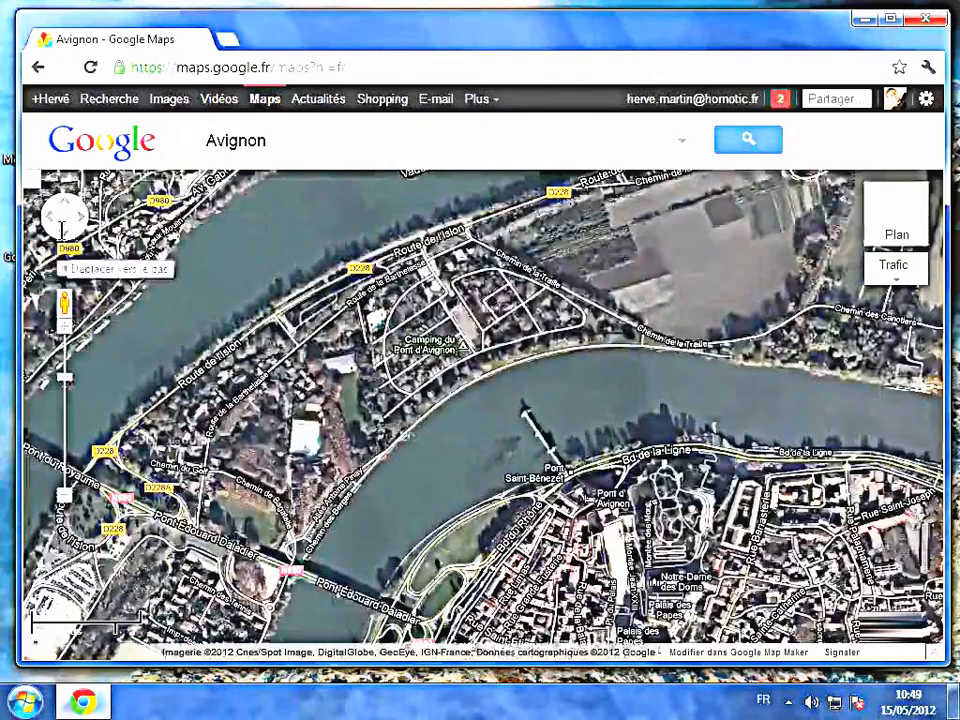
left_click(66, 238)
left_click(66, 238)
left_click(66, 238)
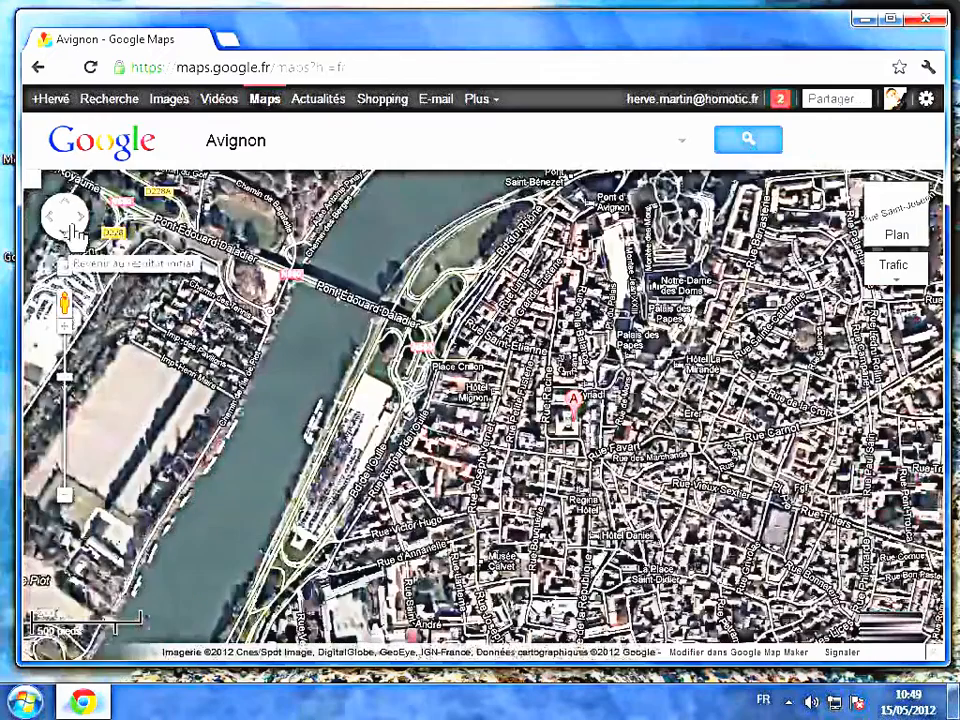
Move the satellite map east to the Boulevard Limbert area and back west to the Avignon marker
left_click(80, 222)
left_click(79, 219)
left_click(79, 219)
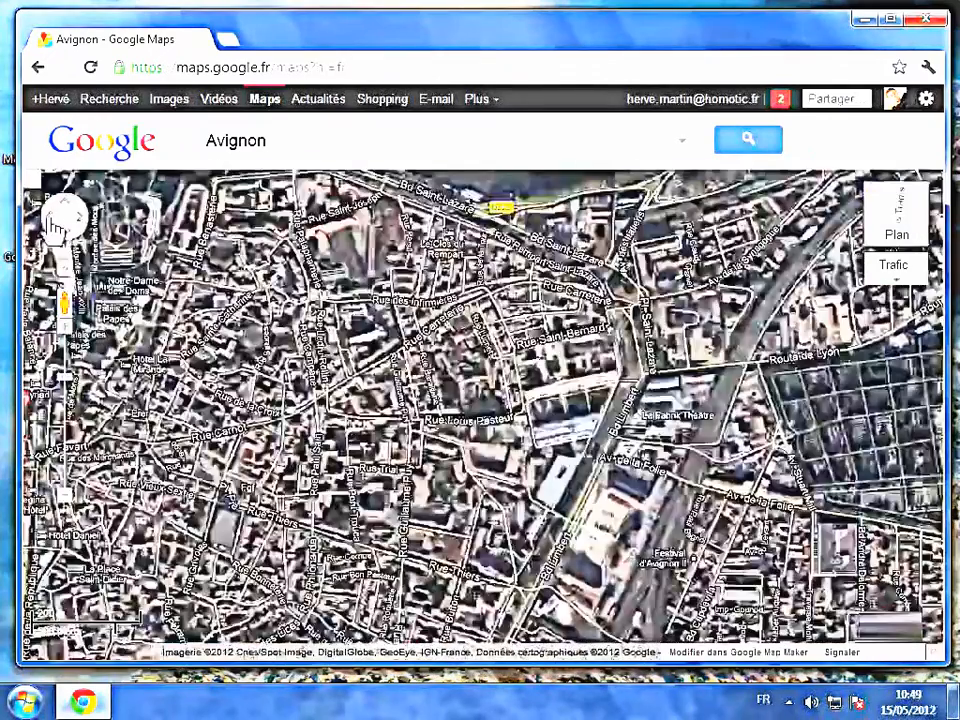
left_click(51, 219)
left_click(51, 219)
left_click(51, 219)
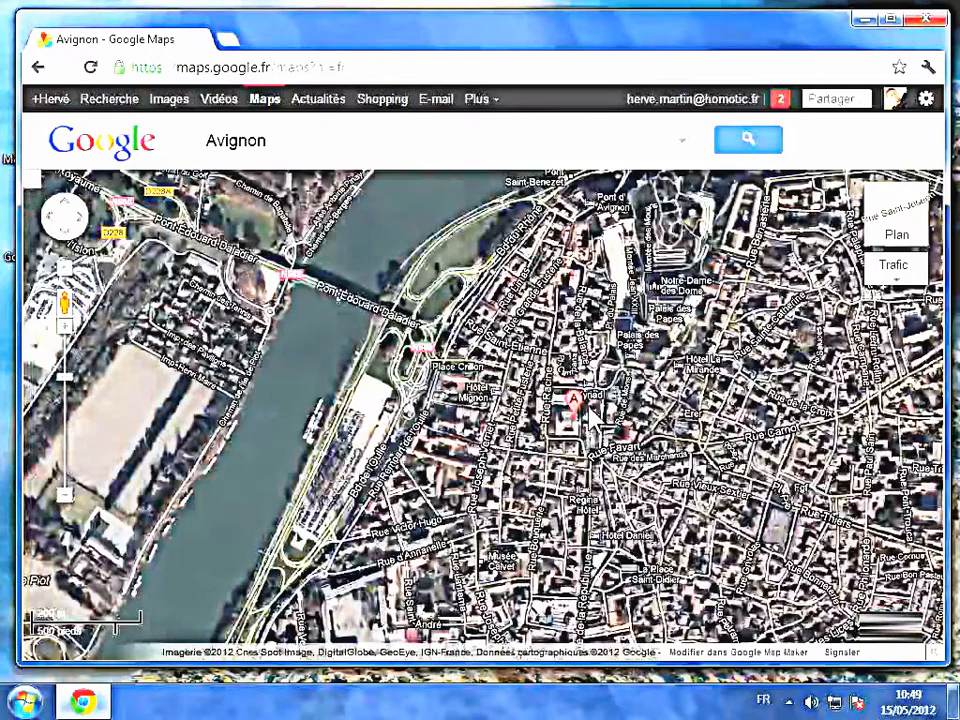
Move the map north over the Rhône, south below the Avignon marker, then east and back west
key("Up")
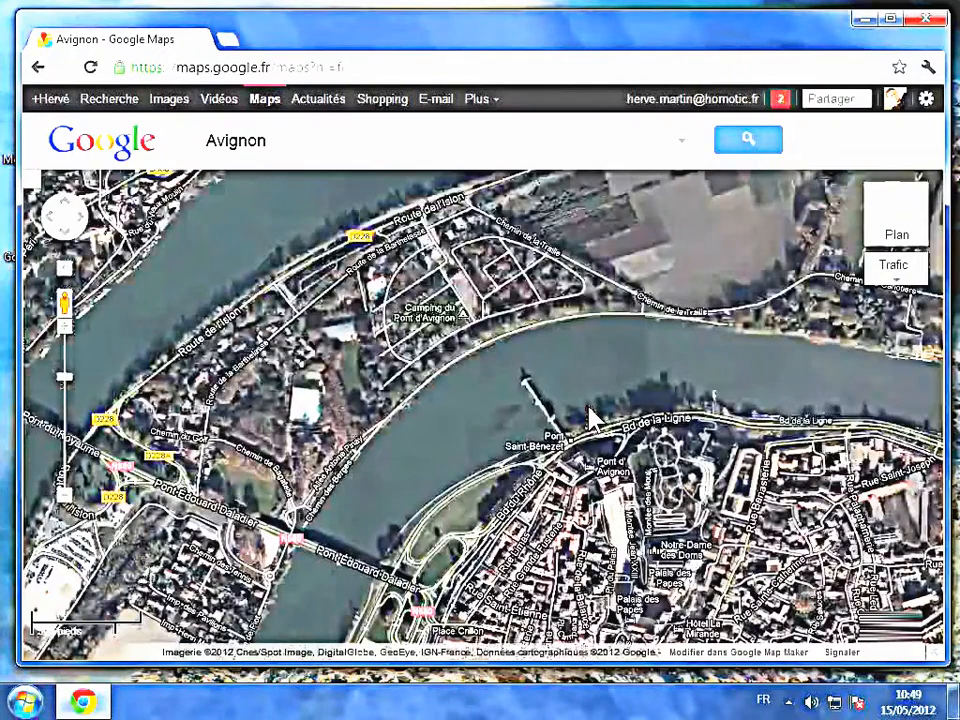
key("Down")
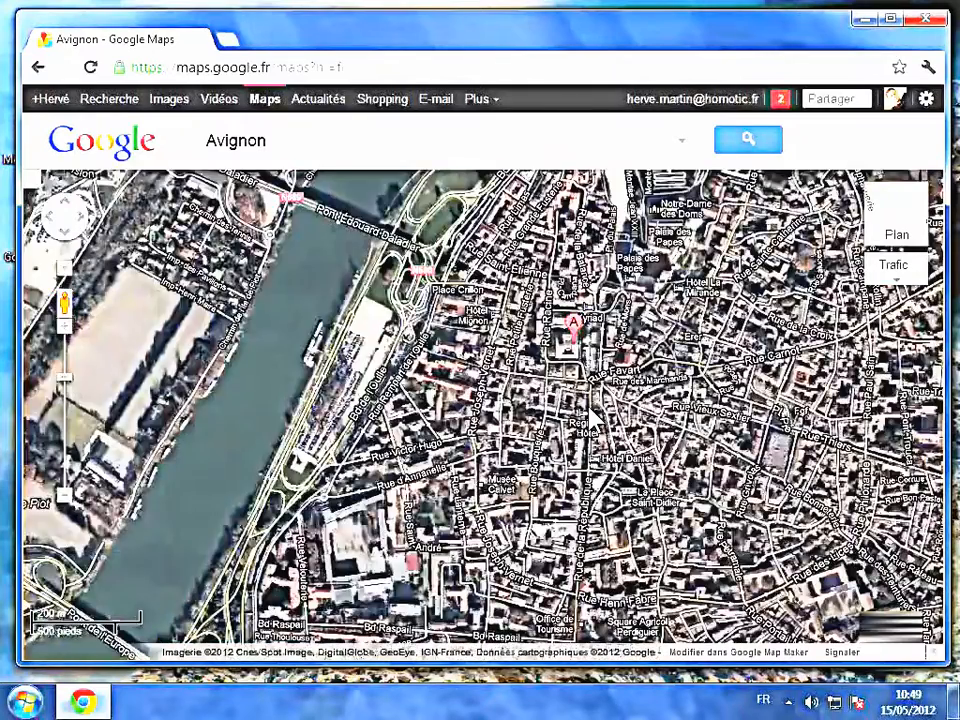
key("Right")
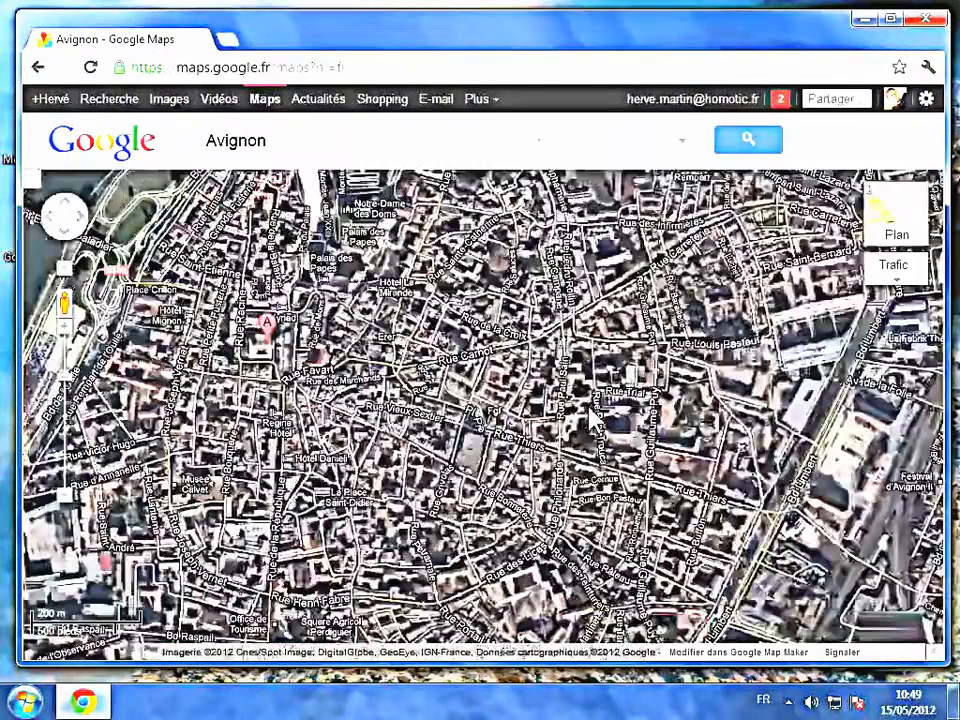
key("Left")
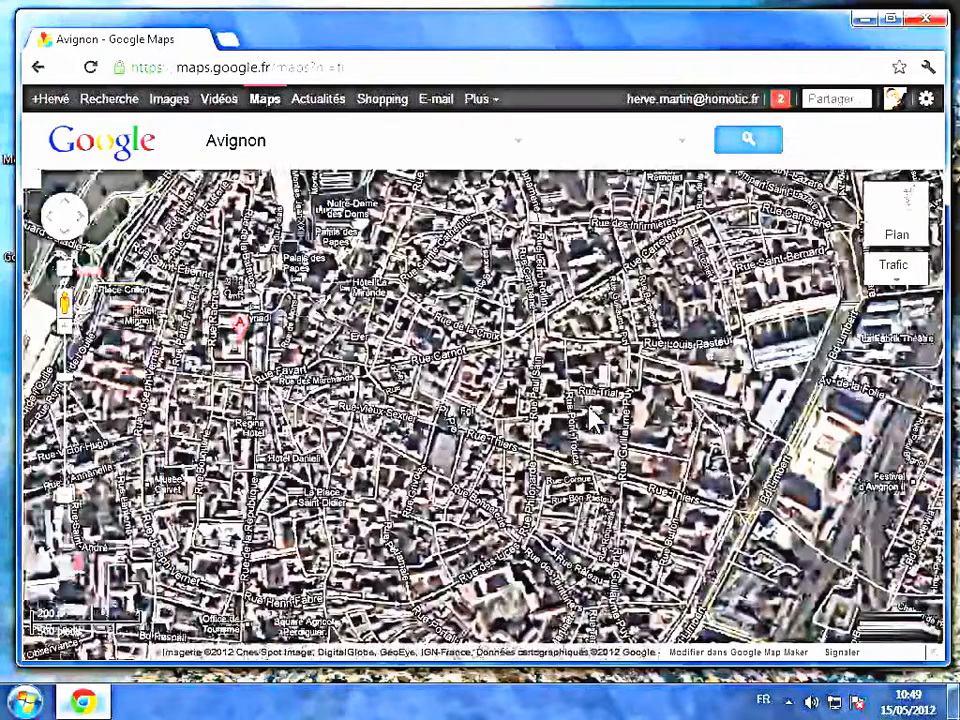
key("Left")
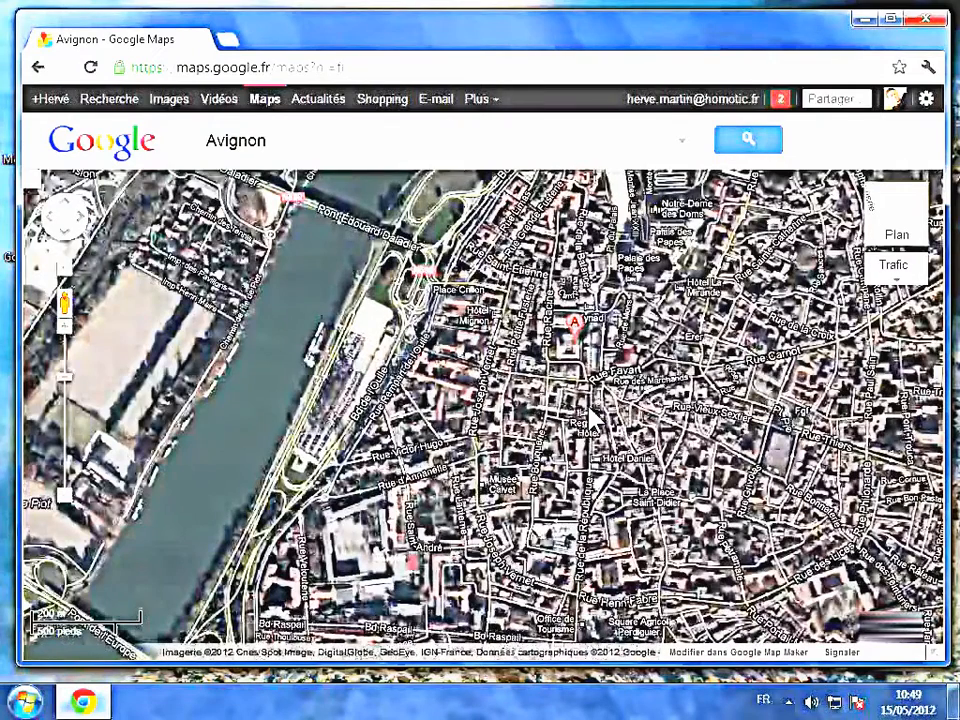
Switch to the Earth view and download the Google Earth plug-in installer as GoogleEarthPluginSetup in the Téléchargements folder
mouse_move(906, 240)
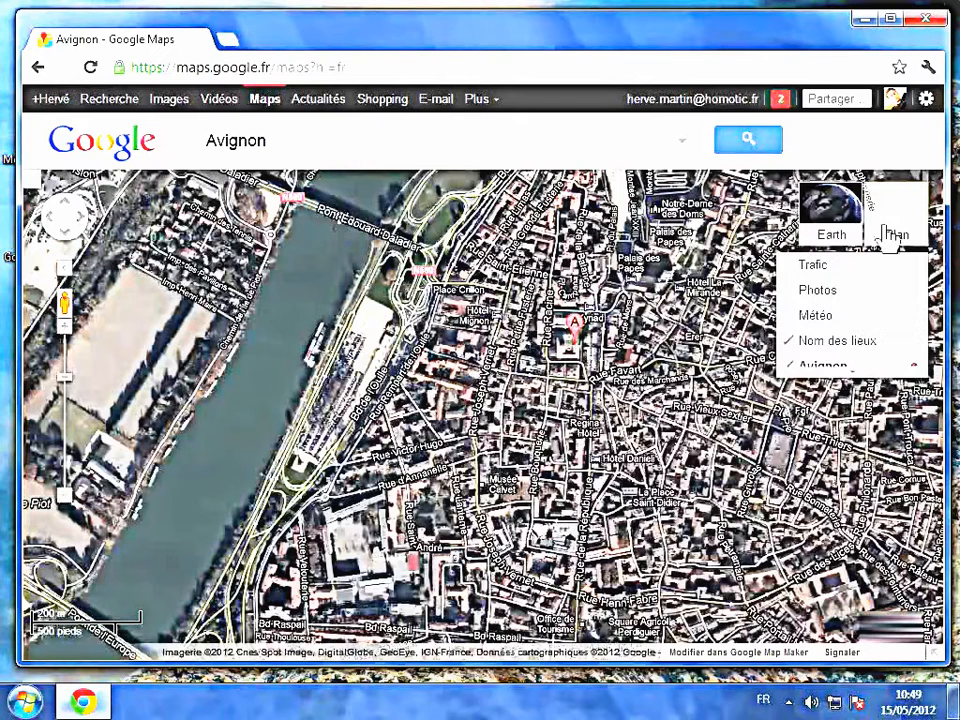
left_click(818, 238)
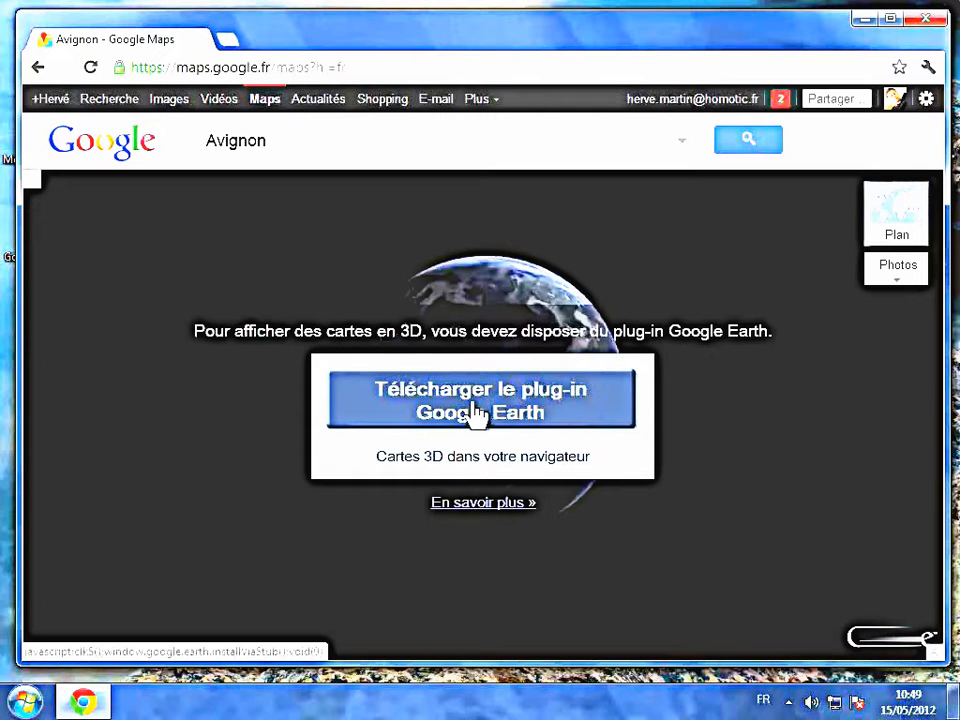
left_click(473, 405)
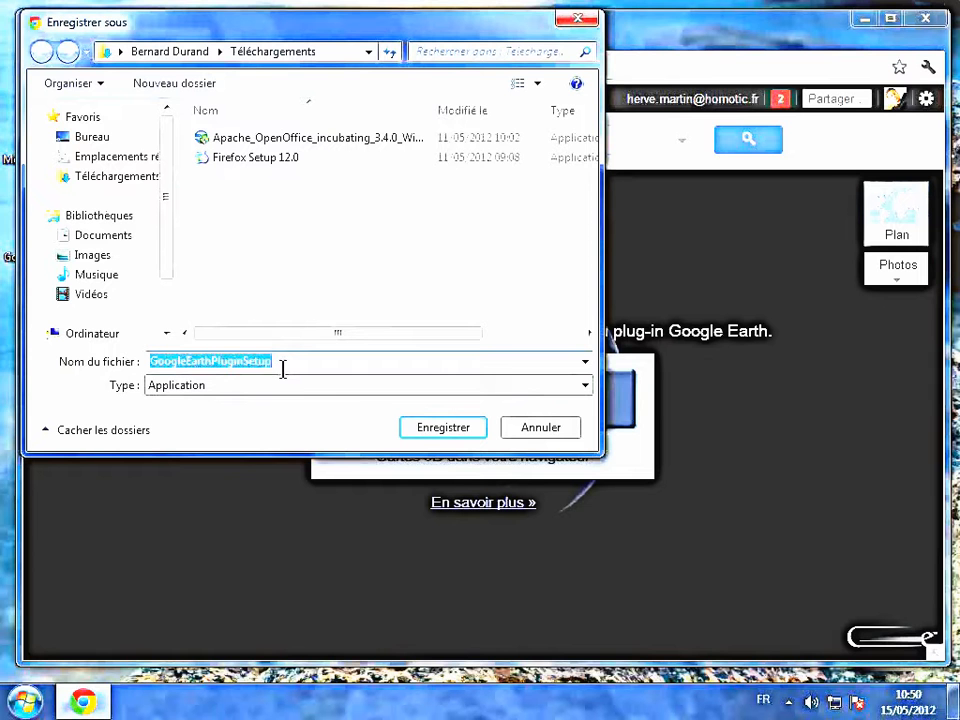
left_click(445, 430)
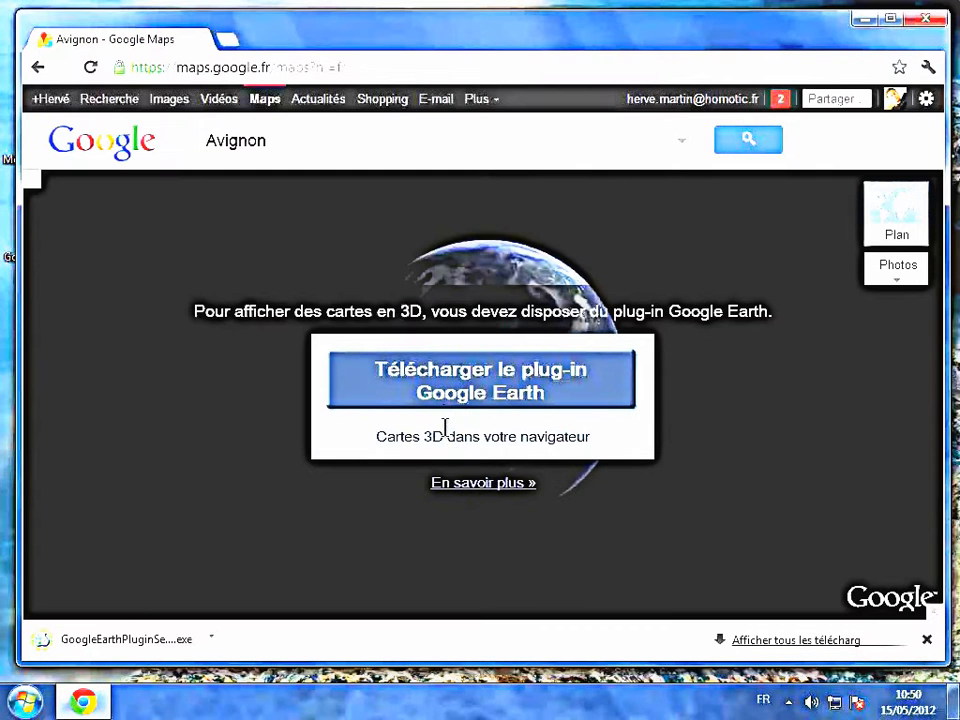
Run the downloaded GoogleEarthPluginSetup.exe, authorize Google Update Setup to make changes, and close the finished installer
left_click(103, 649)
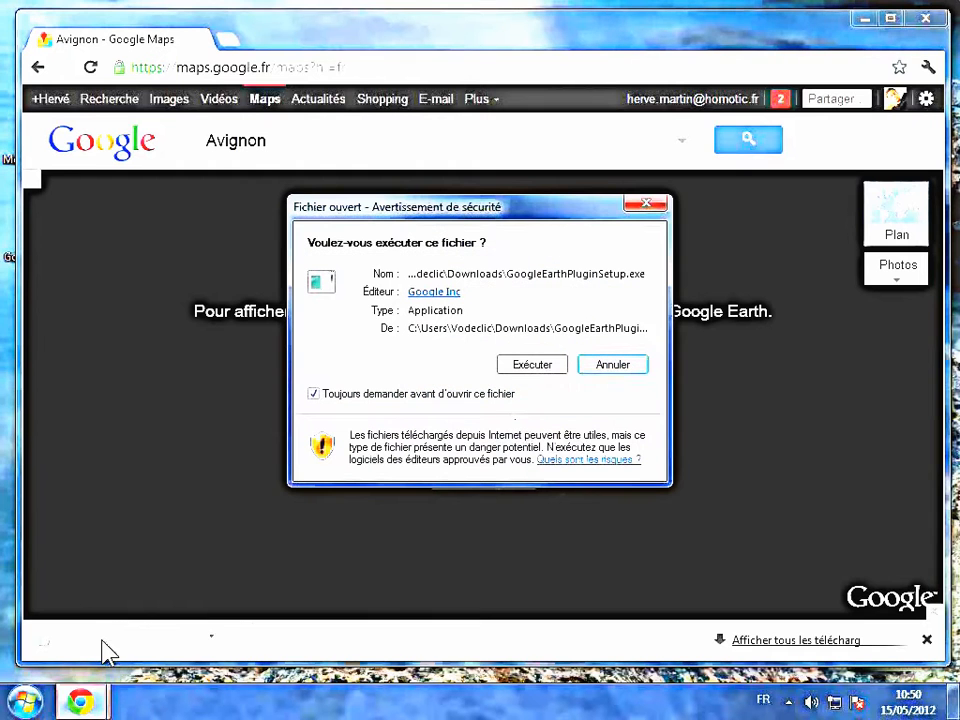
left_click(532, 365)
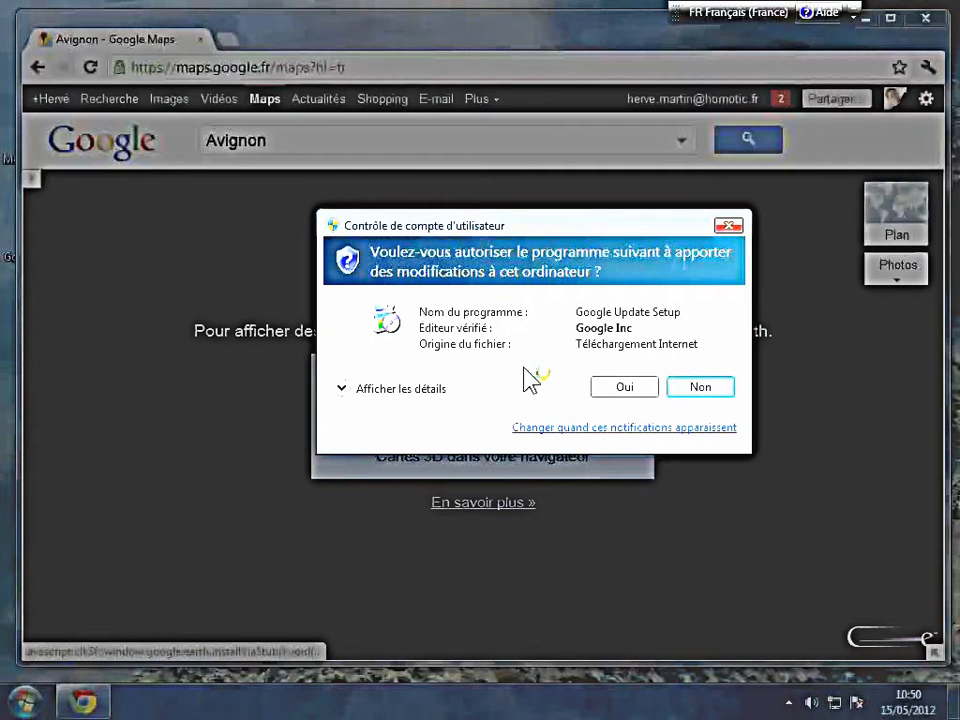
left_click(630, 391)
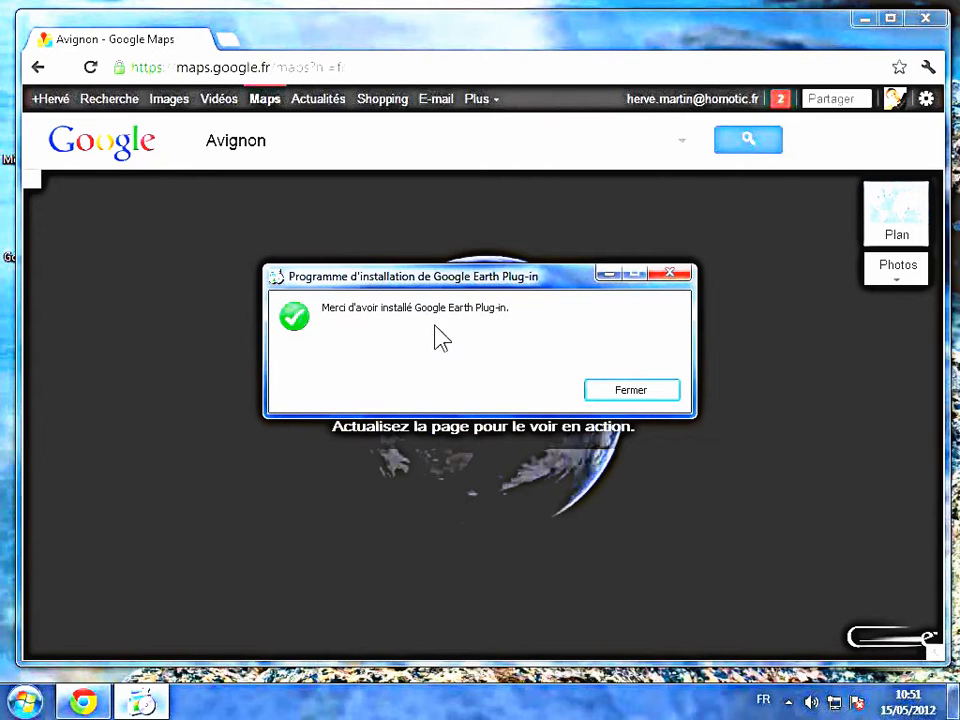
left_click(636, 396)
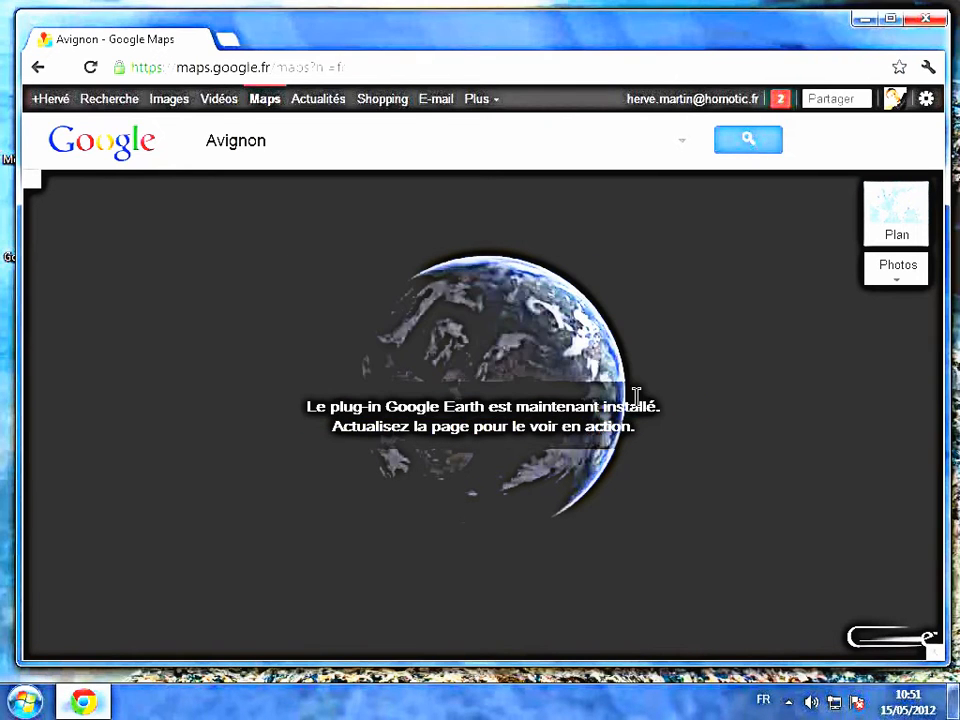
Repeat the Avignon search and return to the Plan view, with the Avignon marker nearer the map's center
left_click(632, 146)
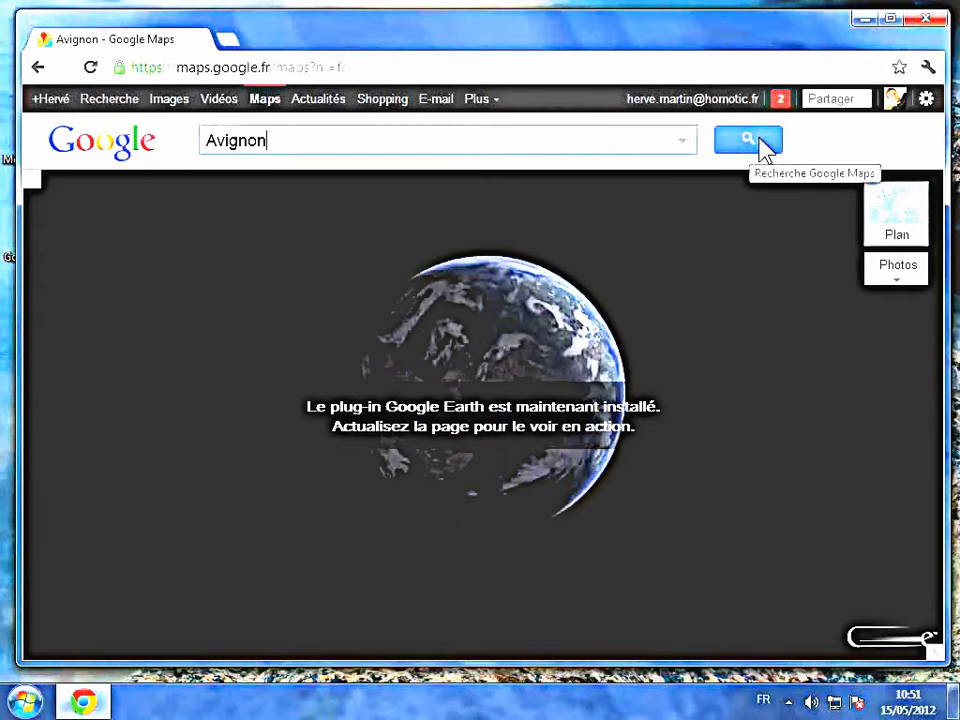
left_click(760, 147)
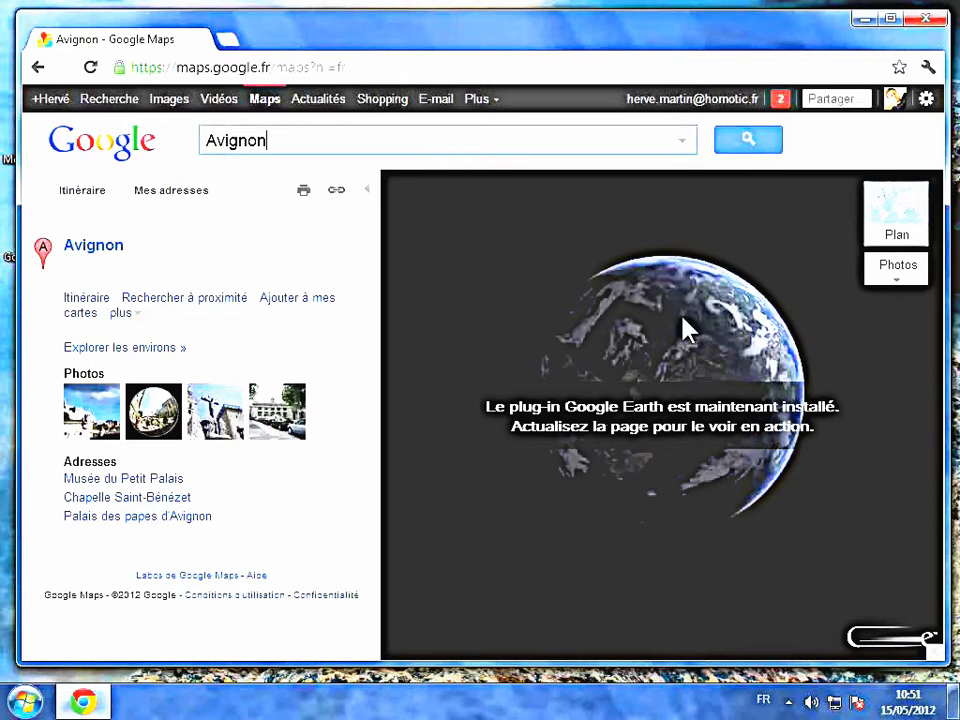
left_click(897, 236)
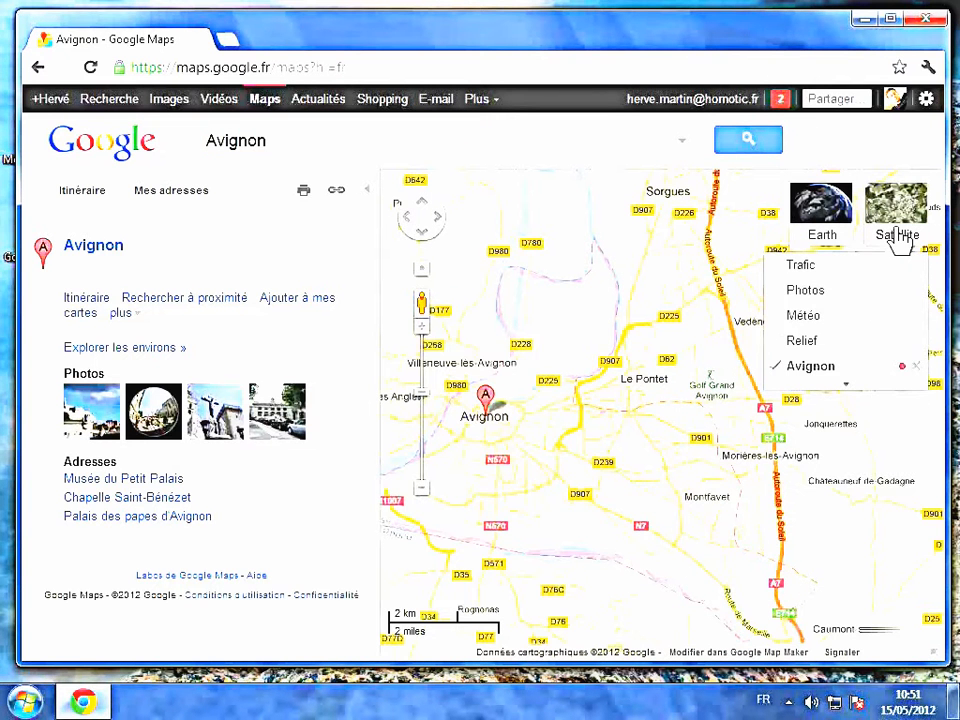
left_click_drag(632, 405, 694, 395)
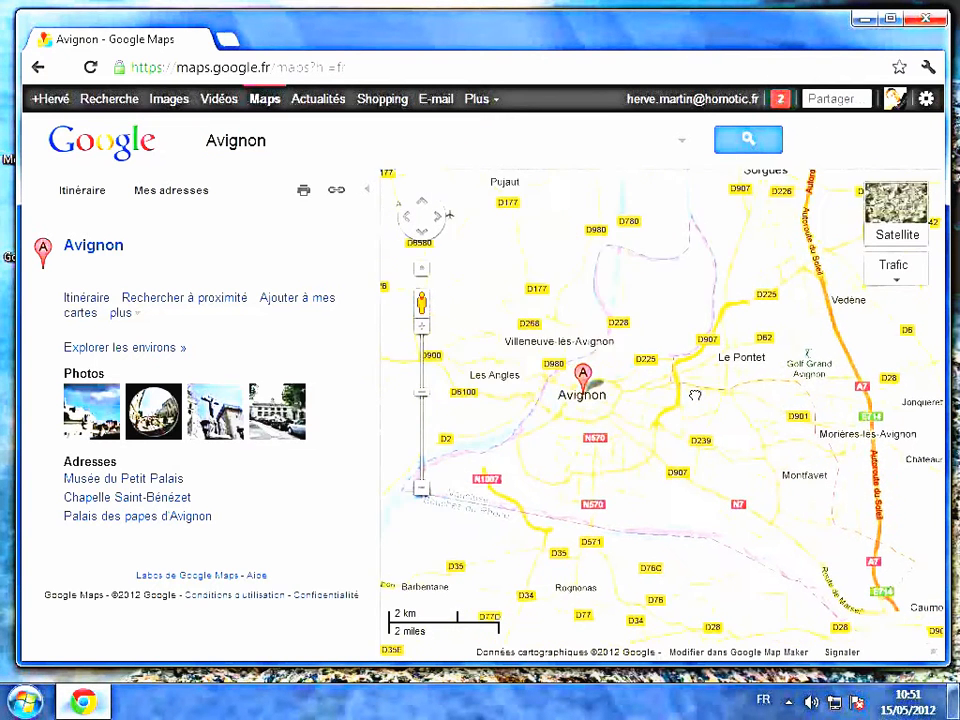
Display Avignon in the 3D Earth view and shift the view slightly around the city
mouse_move(885, 242)
left_click(817, 241)
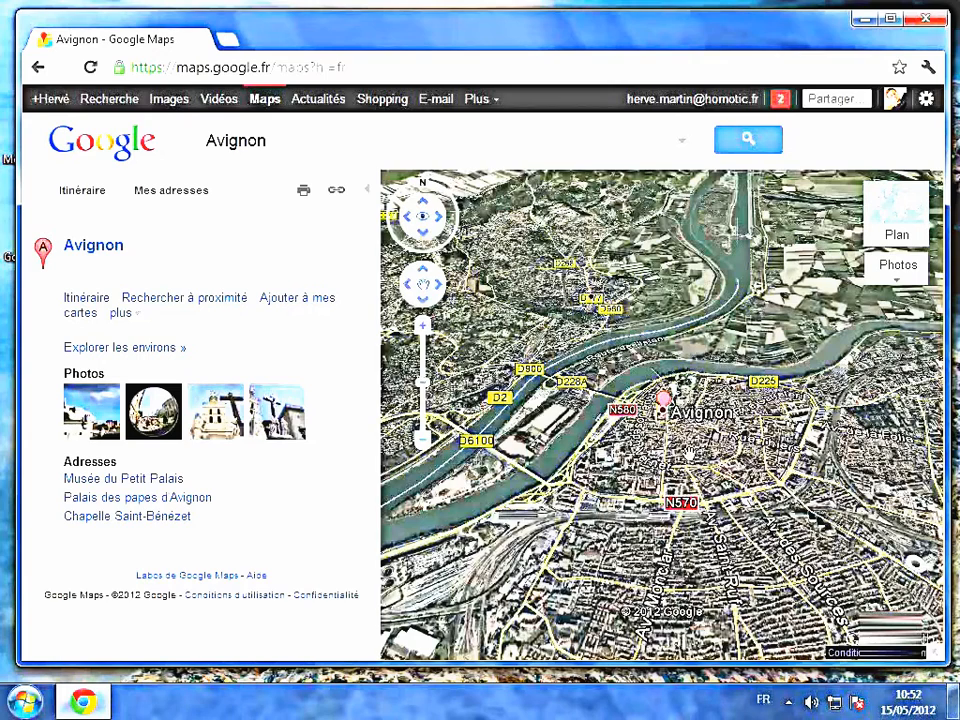
left_click_drag(689, 453, 664, 448)
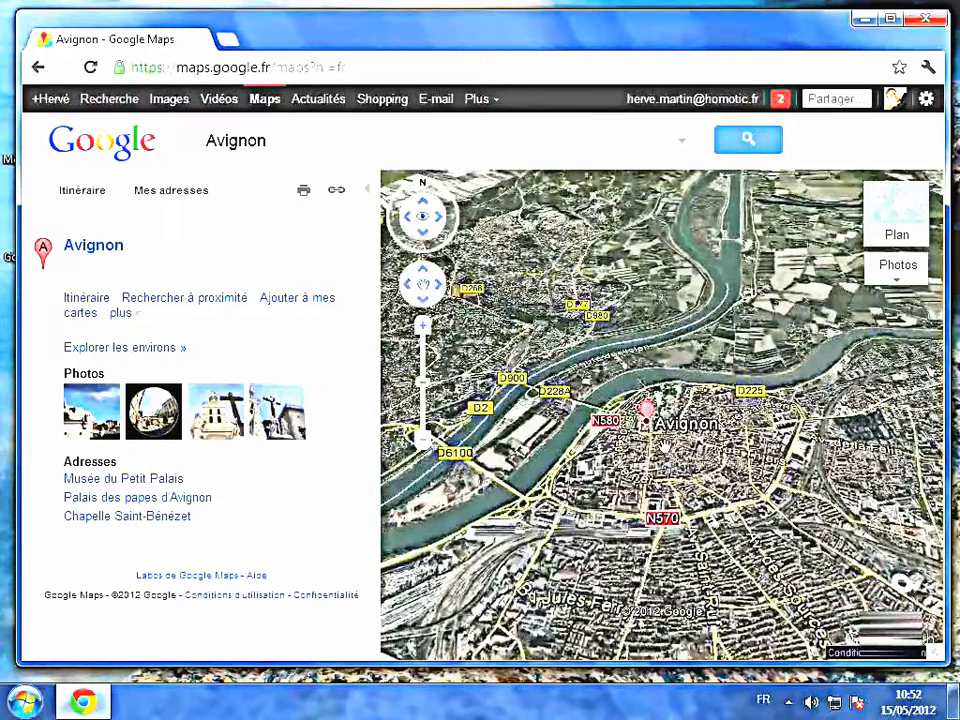
Zoom in on the 3D Palais des papes northeast of the Avignon marker and shift the viewpoint sideways in both directions
scroll(664, 448, "up", 3)
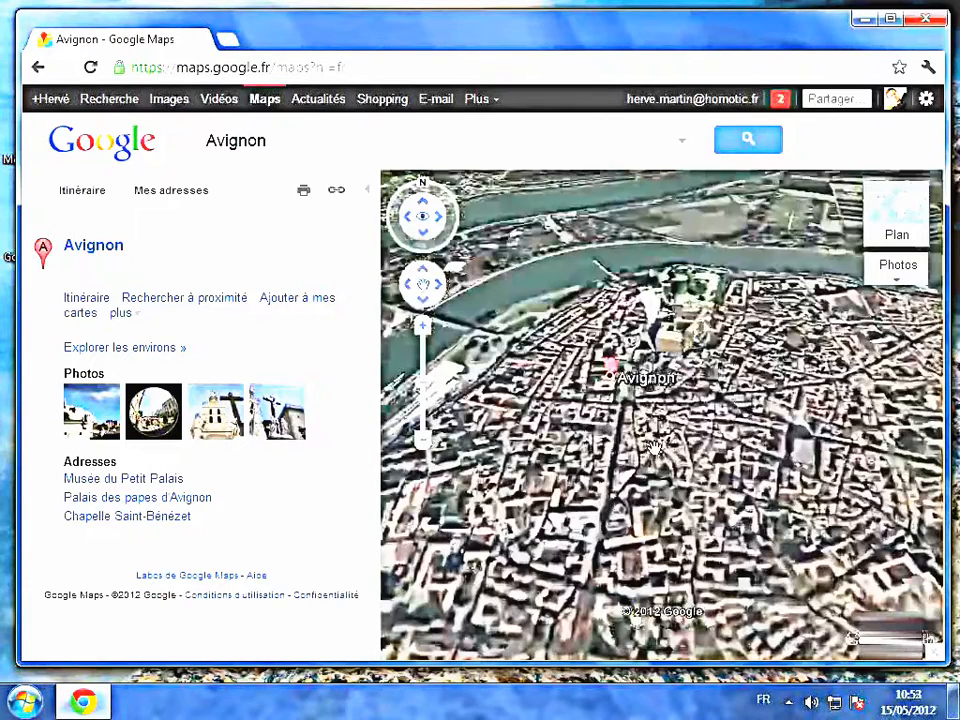
scroll(654, 447, "up", 3)
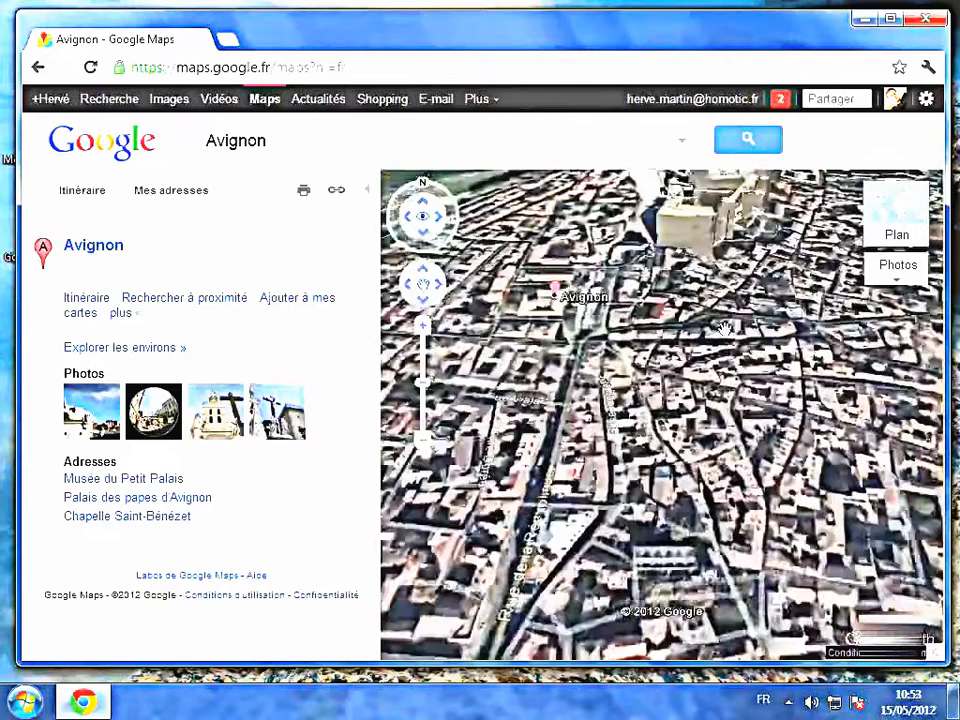
left_click_drag(724, 328, 733, 533)
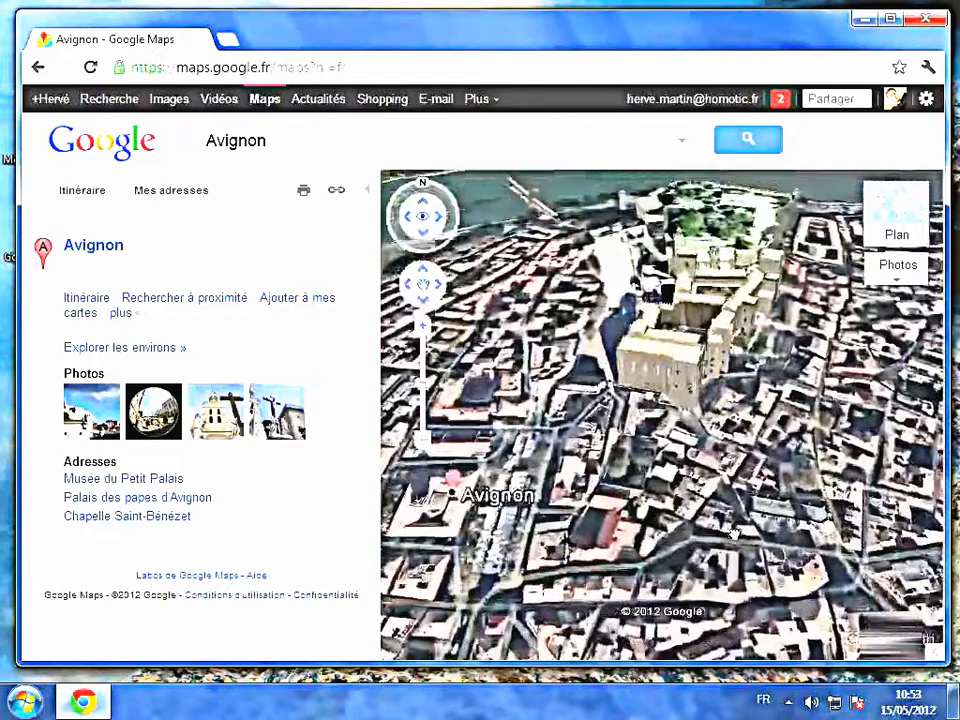
scroll(770, 408, "up", 3)
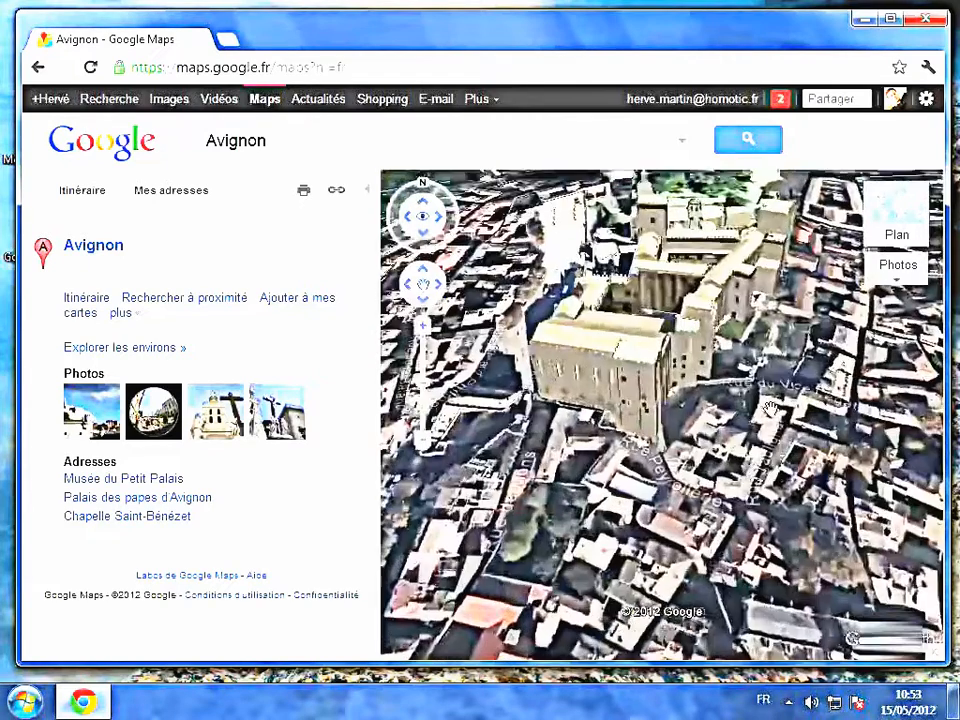
left_click_drag(770, 408, 799, 473)
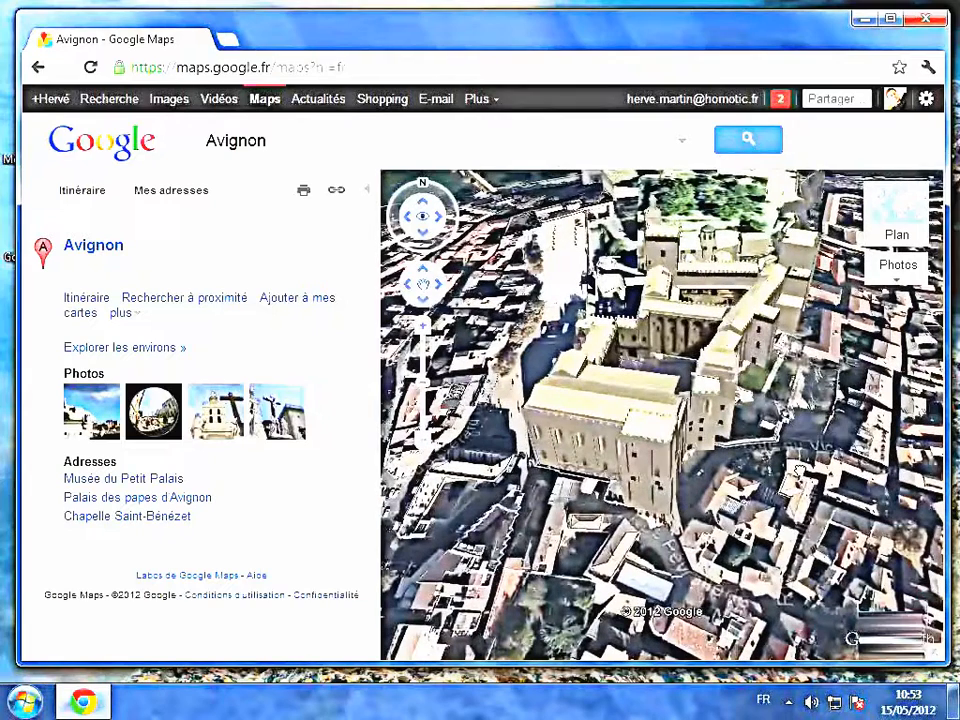
left_click(440, 286)
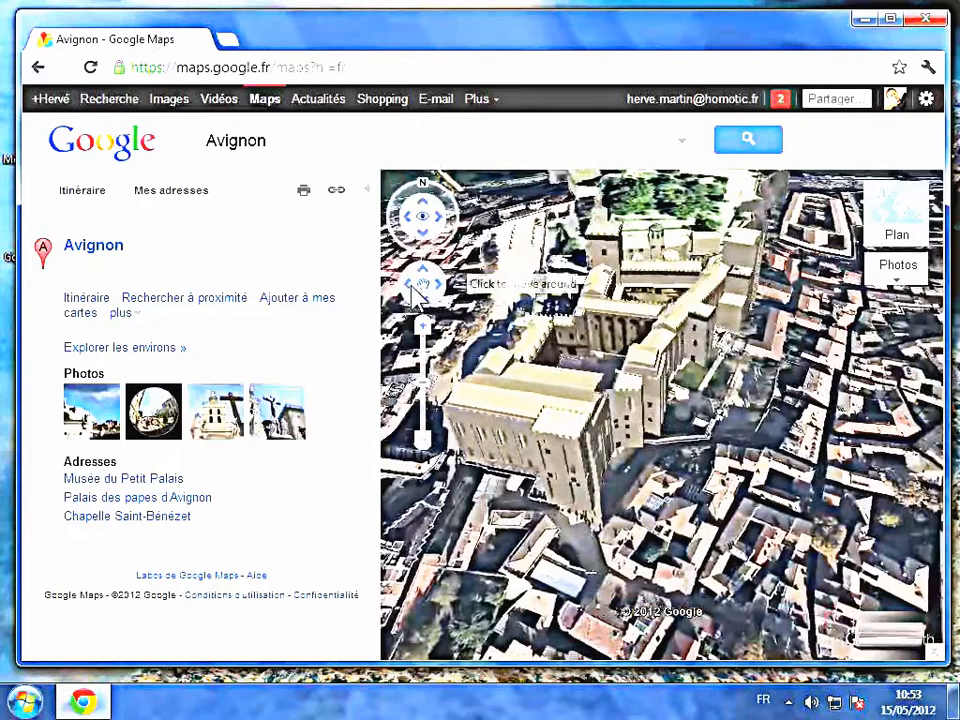
left_click(405, 287)
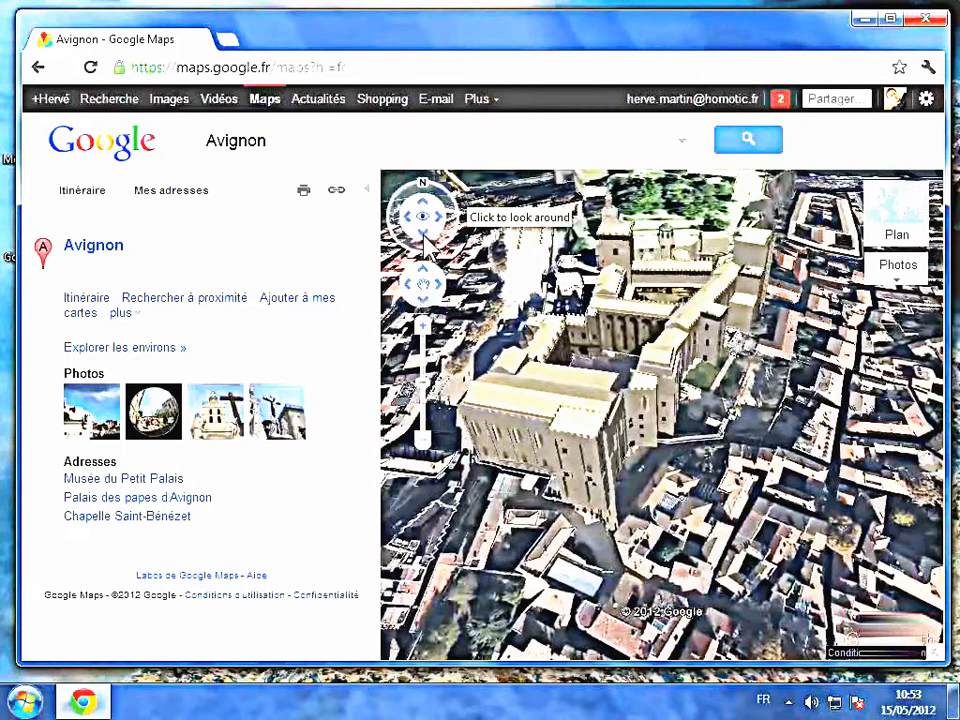
Tilt the 3D view of the palace downward in small increments and raise it back up
left_click(424, 238)
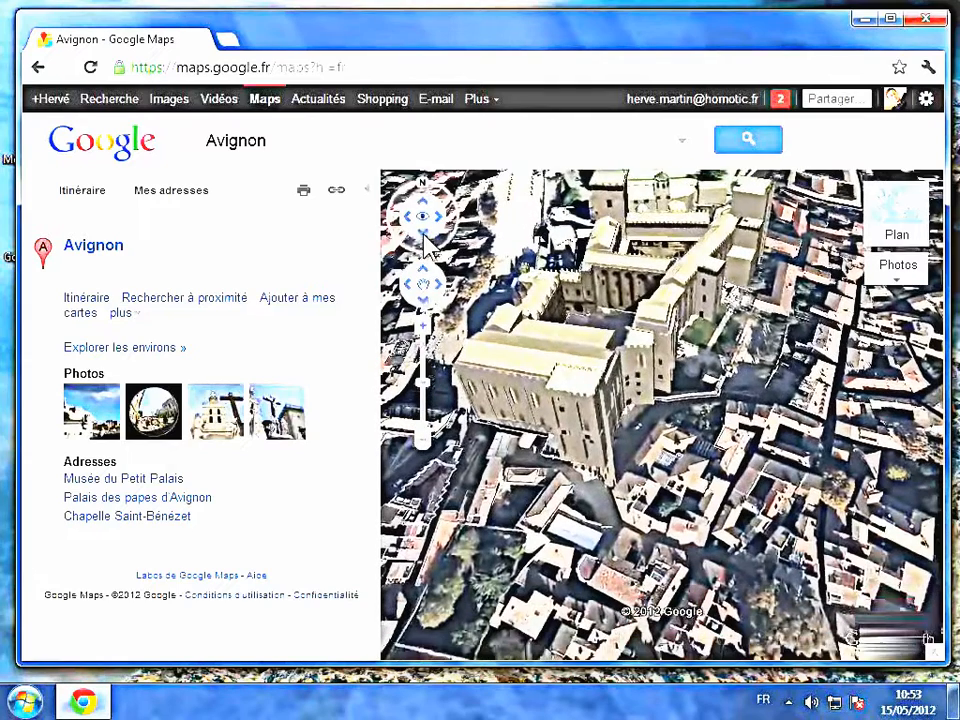
left_click(424, 238)
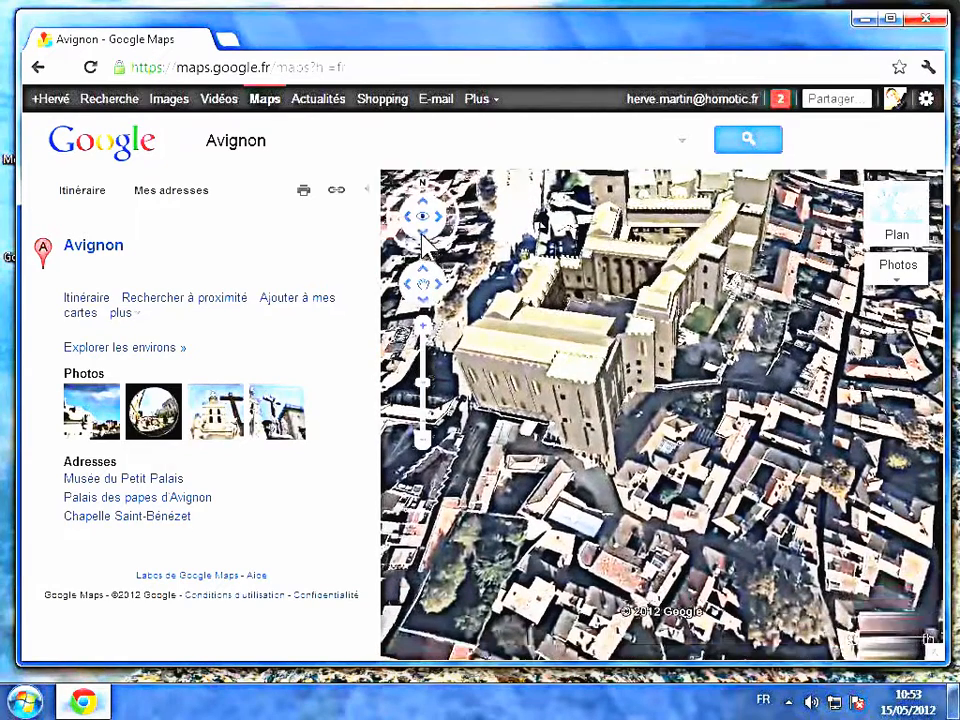
left_click(424, 238)
left_click(424, 238)
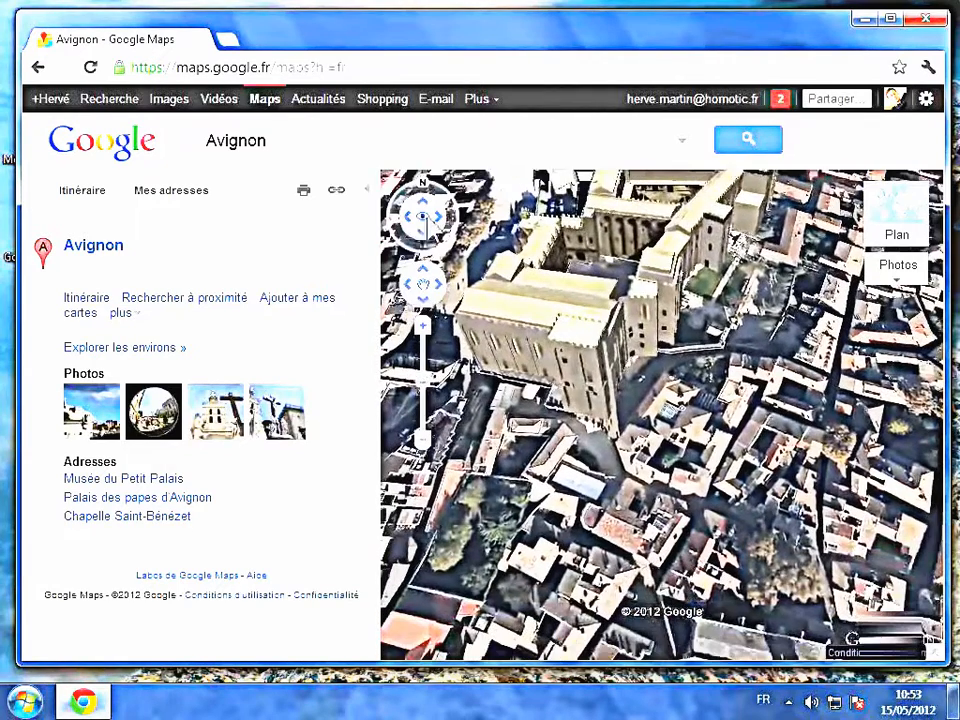
left_click(422, 201)
left_click(422, 201)
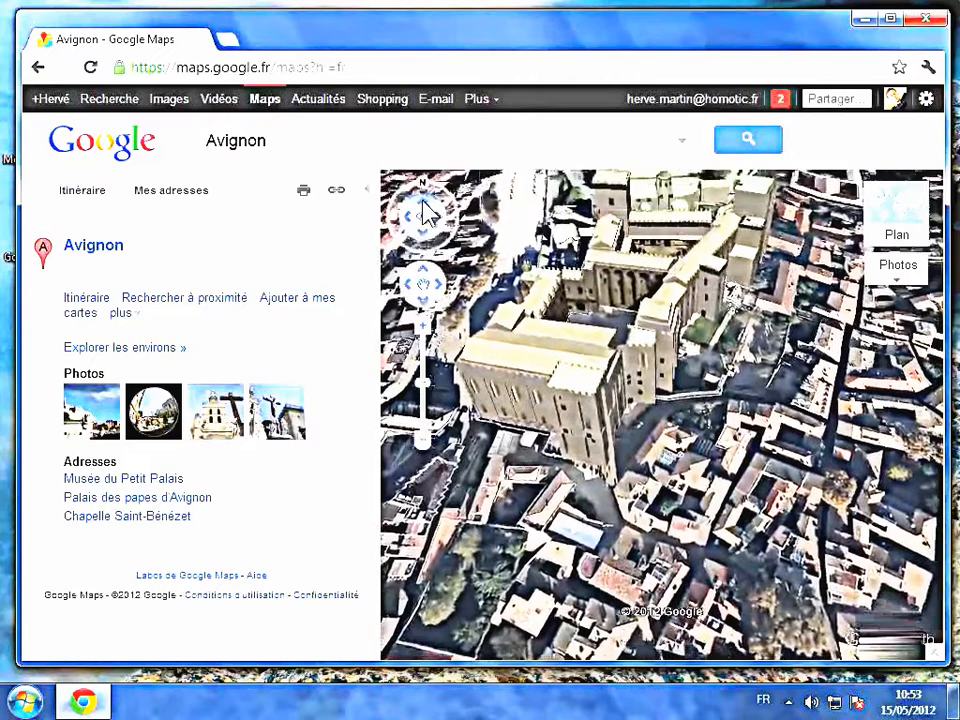
left_click(422, 201)
Rotate the viewing direction right past the palace over the neighbouring rooftops and turn it back toward the palace
left_click(440, 217)
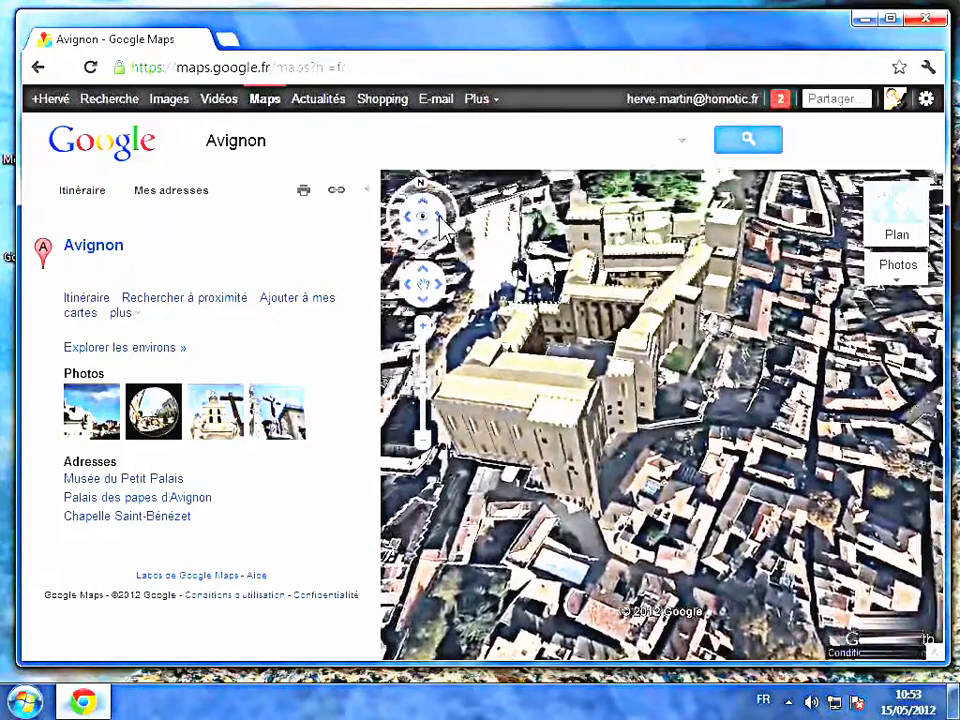
left_click(440, 217)
left_click(440, 217)
left_click(440, 217)
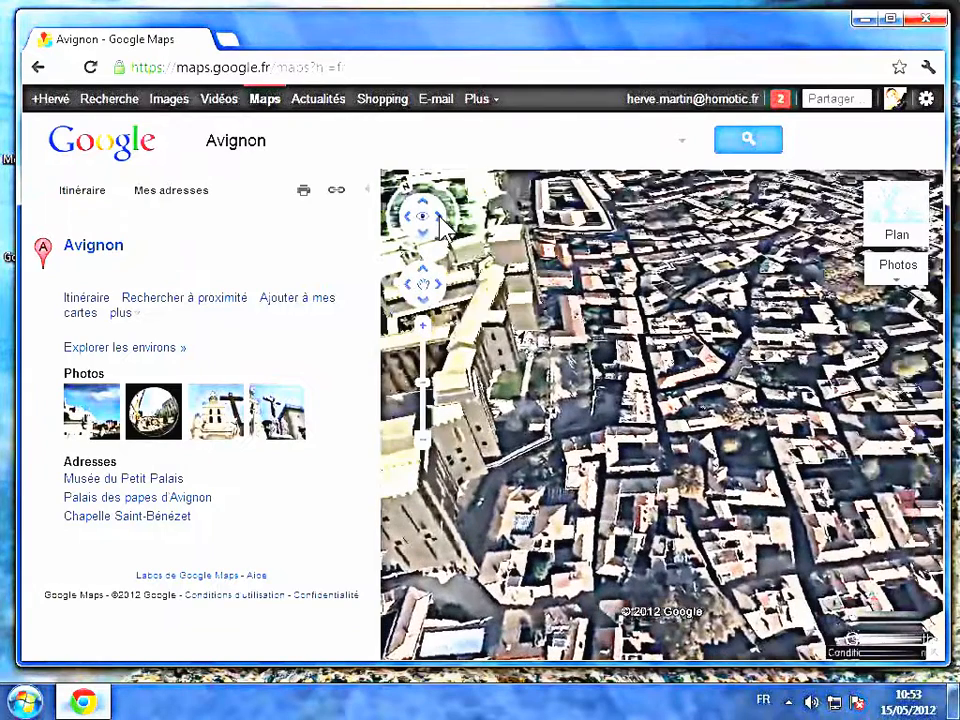
left_click(406, 218)
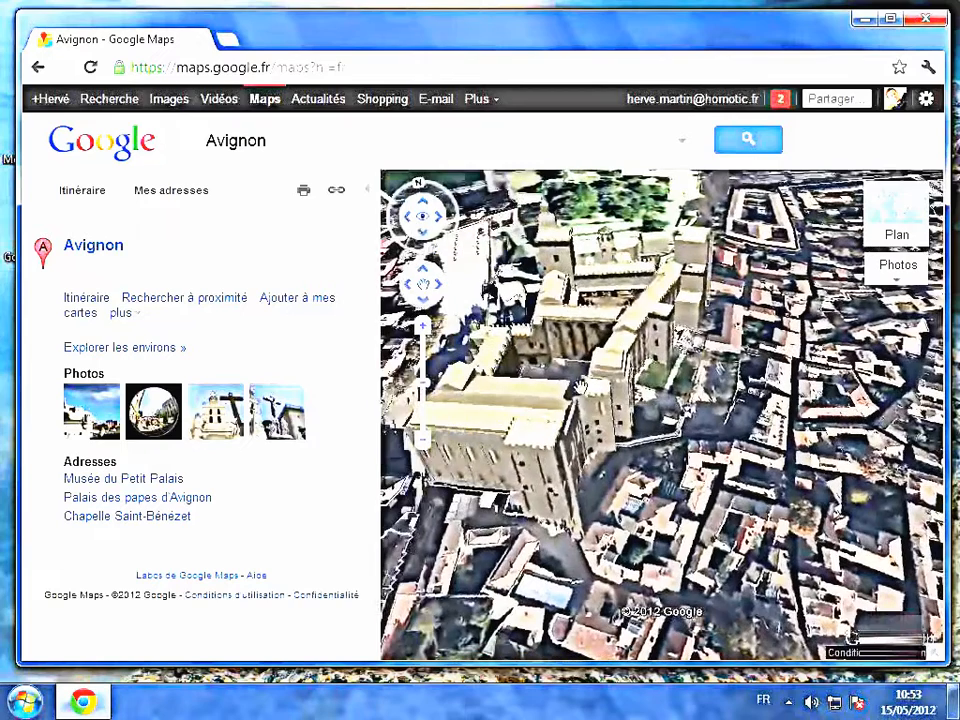
Inspect the palace courtyard up close, zoom out over the whole city, and return to the palace from its southeast side
left_click_drag(671, 446, 782, 495)
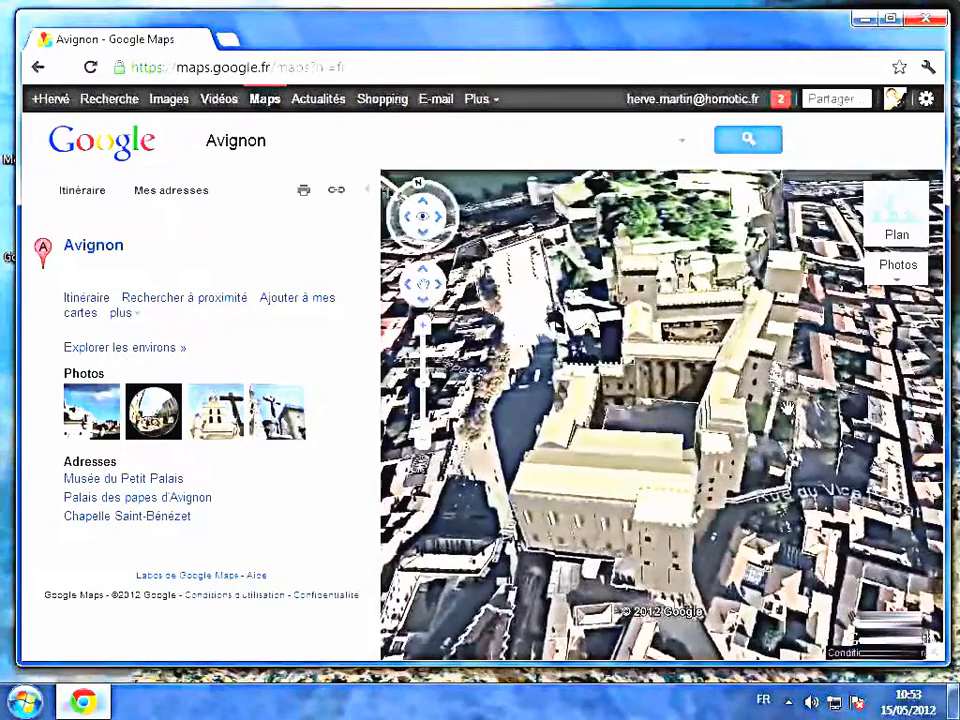
scroll(787, 405, "up", 3)
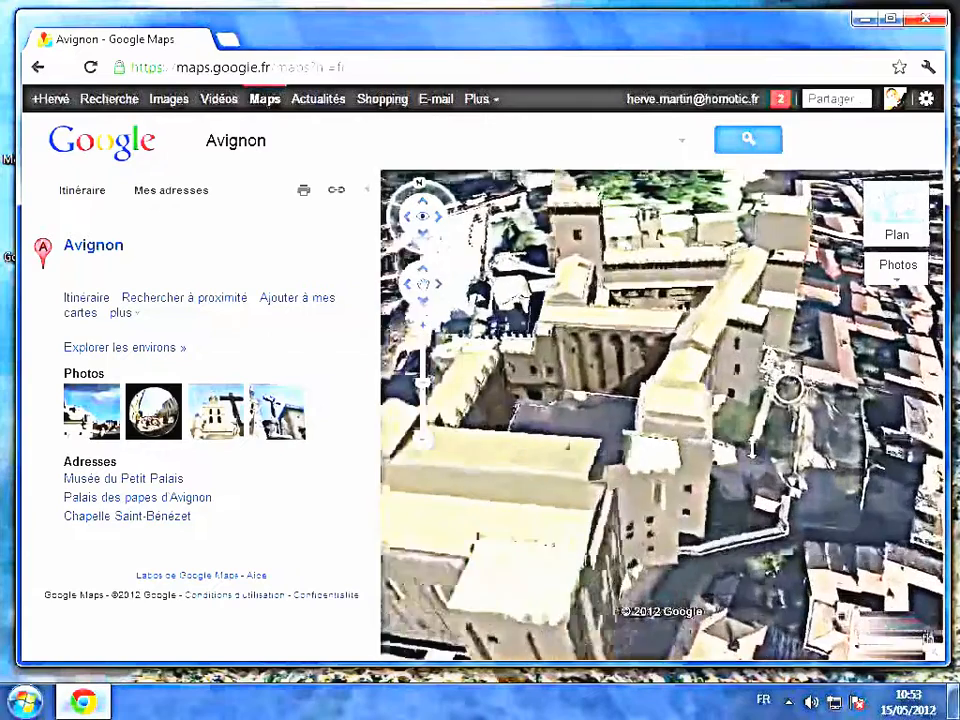
scroll(787, 389, "down", 5)
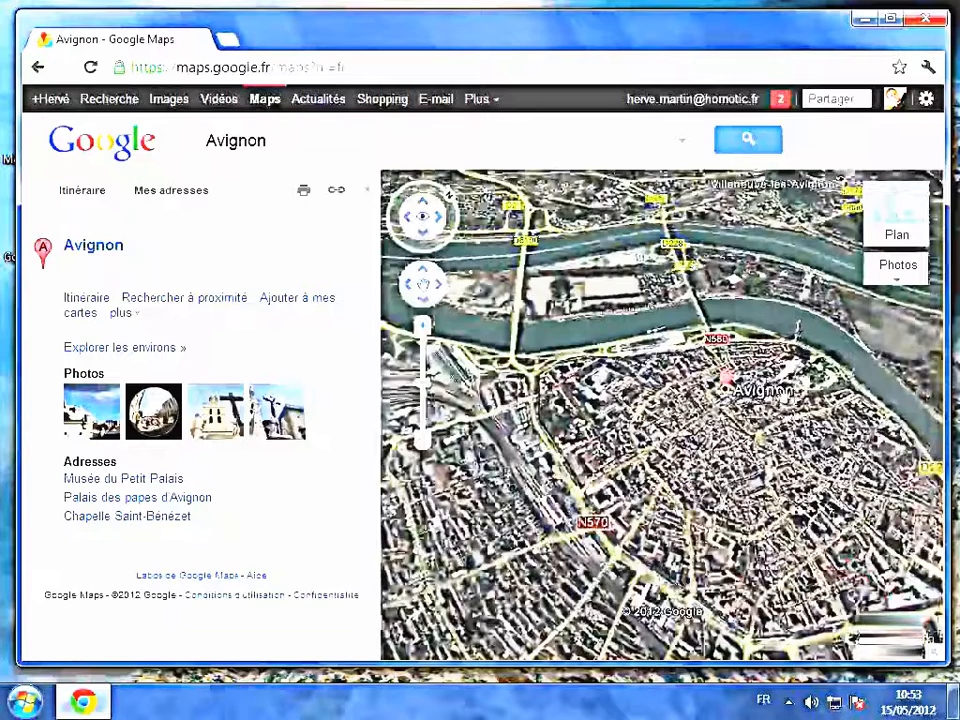
scroll(818, 409, "up", 5)
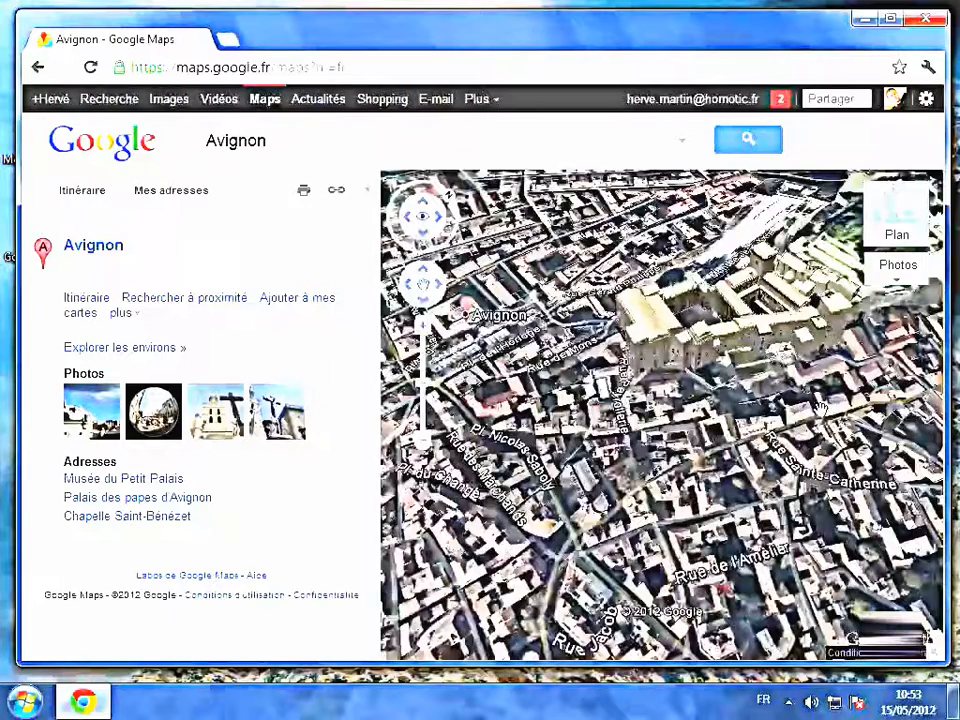
left_click_drag(822, 408, 733, 508)
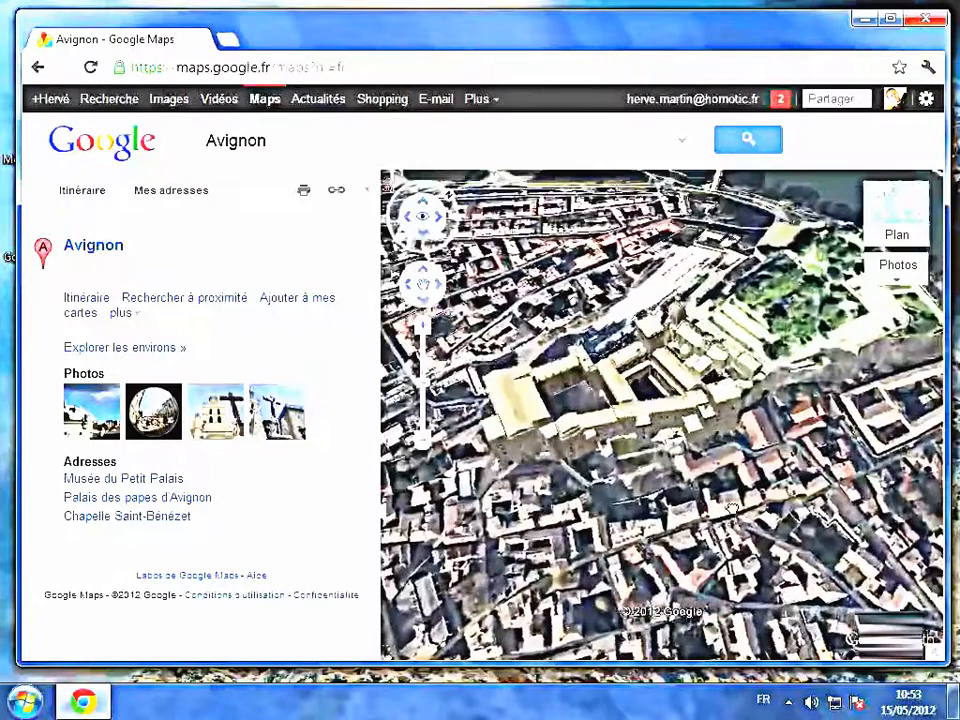